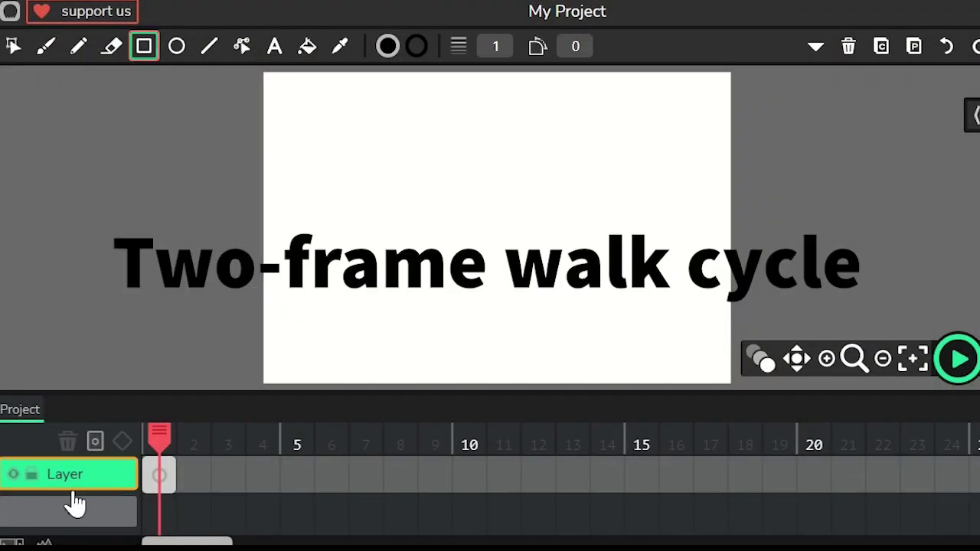
Add a second layer and set the Rectangle tool to a muted green fill with stroke width 0.
click(68, 510)
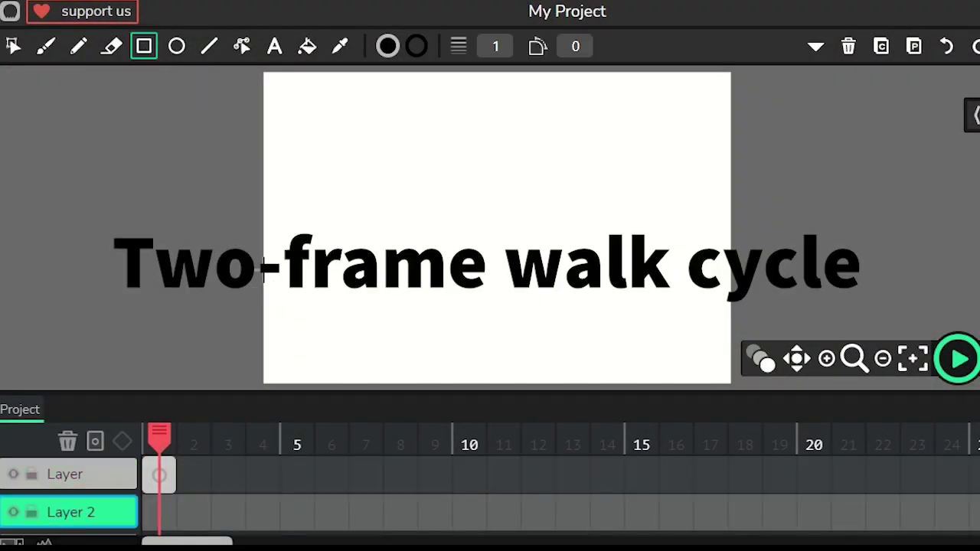
click(388, 46)
drag(350, 216, 368, 217)
click(337, 159)
click(416, 46)
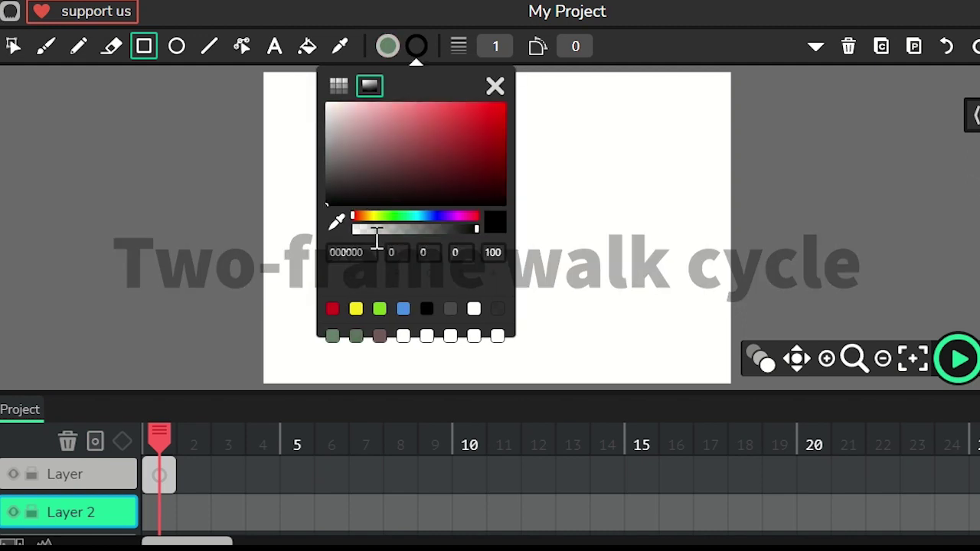
click(423, 48)
double_click(496, 46)
text(0)
Paint a green grass rectangle across the lower half of the canvas on Layer 2.
drag(263, 241, 731, 391)
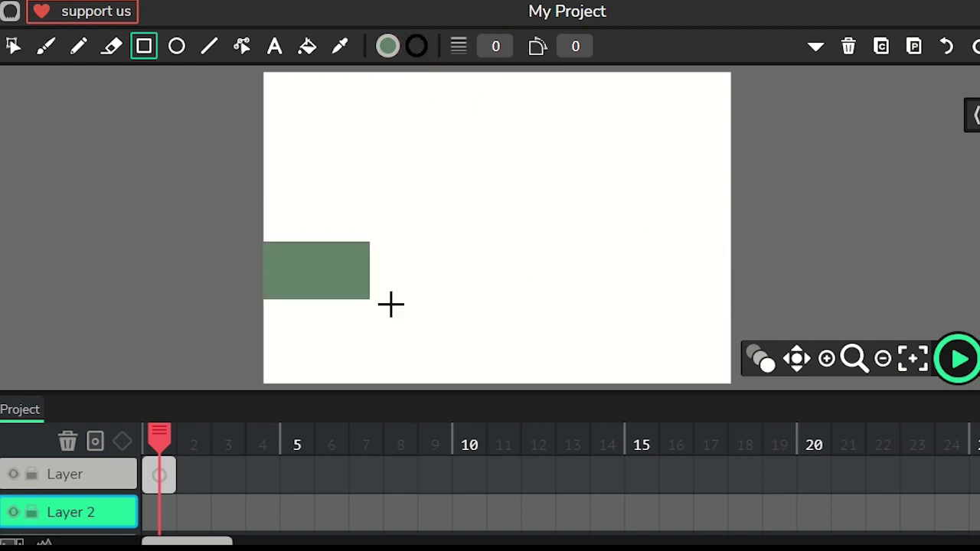
click(157, 509)
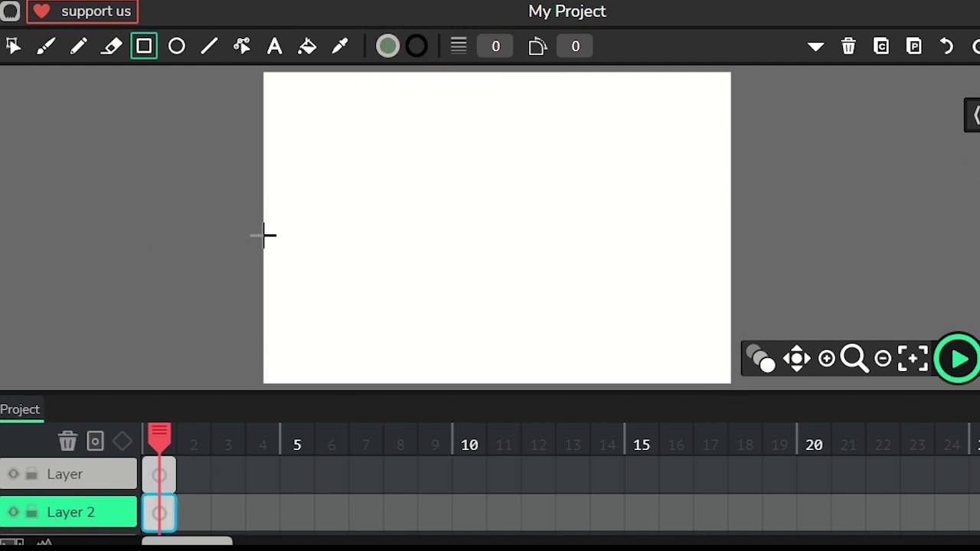
drag(263, 236, 733, 389)
Paint a light-blue AFDFE2 sky rectangle across the top half, meeting the grass.
click(388, 46)
click(390, 216)
click(337, 113)
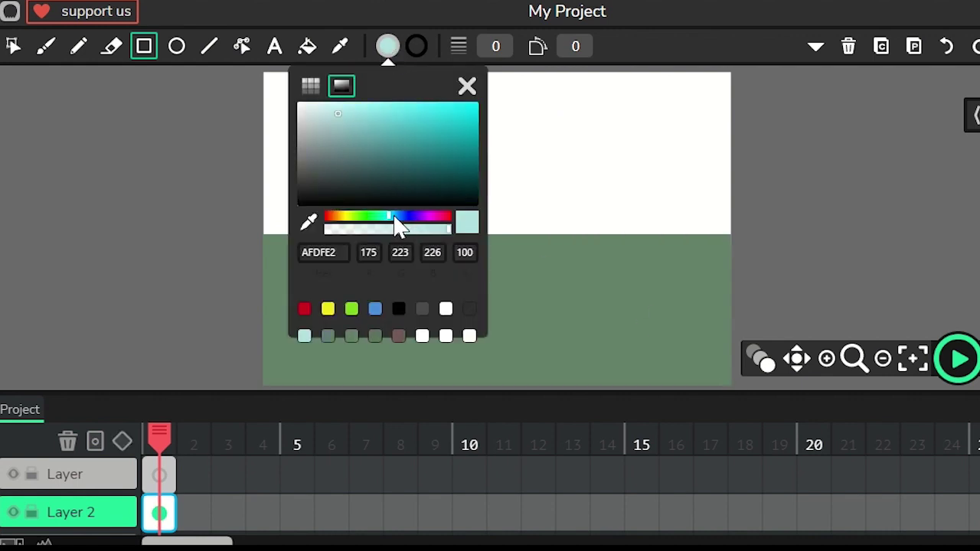
click(542, 120)
drag(732, 70, 264, 236)
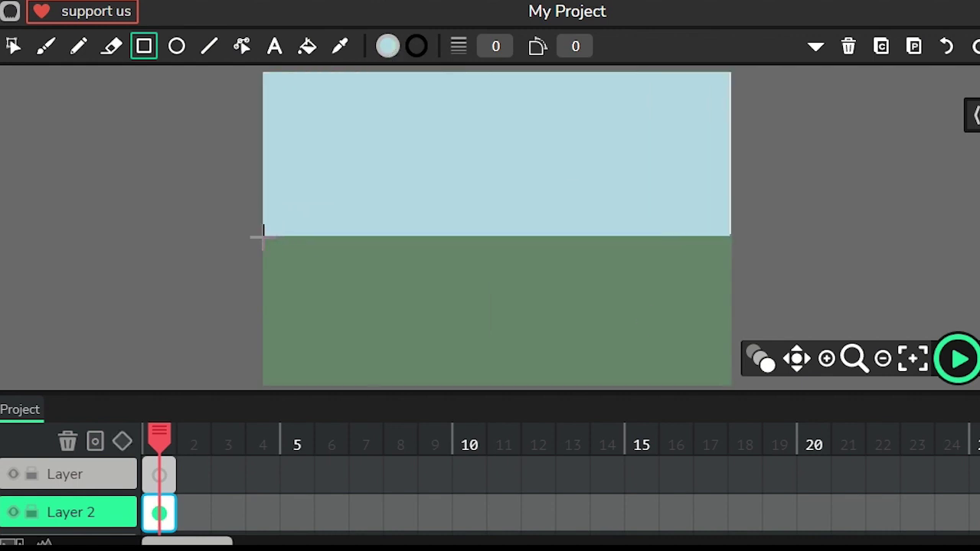
key(ctrl+z)
drag(732, 70, 265, 237)
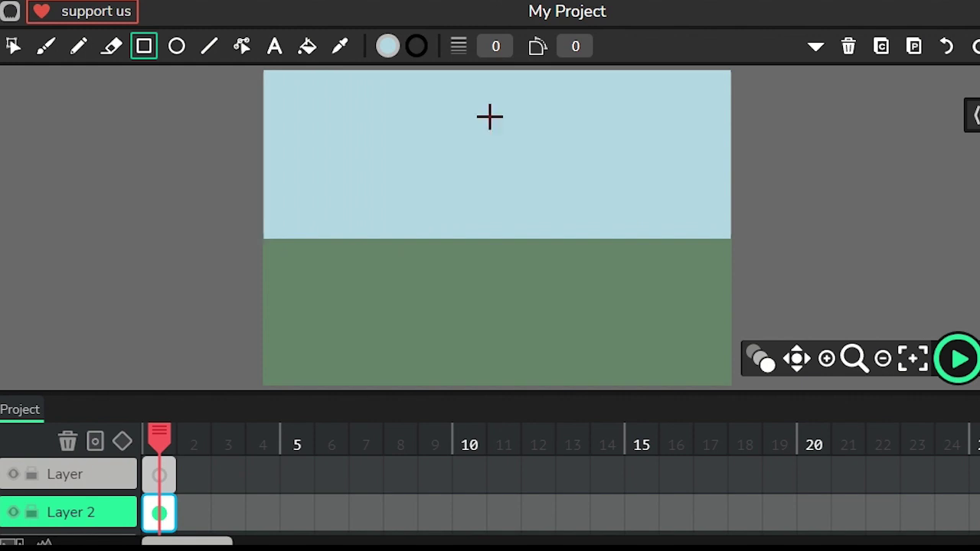
Extend Layer 2's background frame through frame 9.
click(154, 471)
drag(166, 508, 462, 519)
click(209, 455)
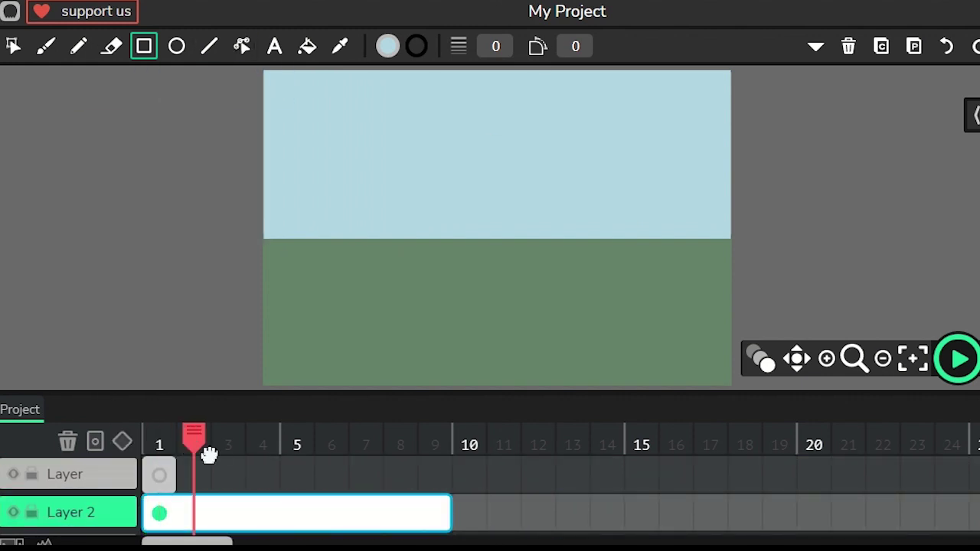
click(115, 482)
click(115, 496)
click(209, 45)
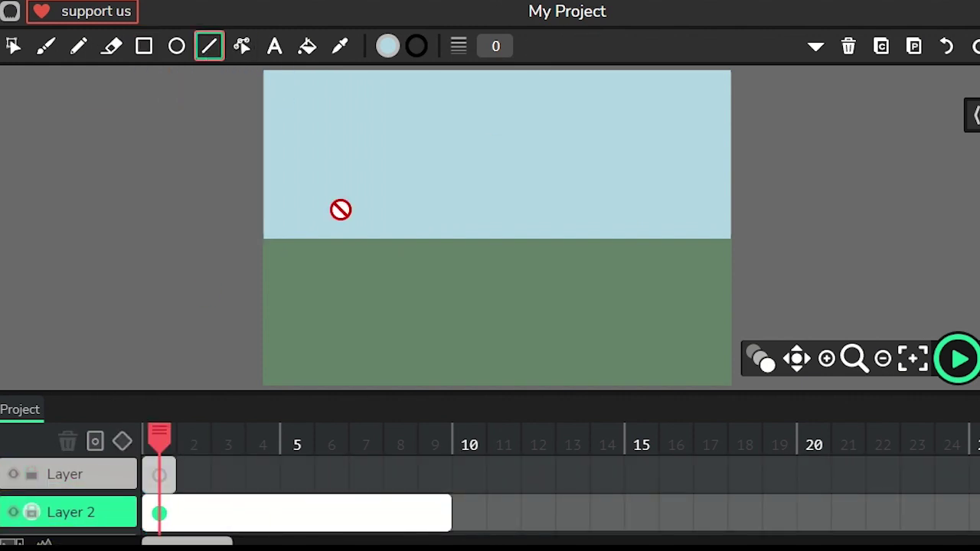
On the top layer, draw the stick figure's body, legs and arms with width-20 lines.
click(496, 46)
click(468, 77)
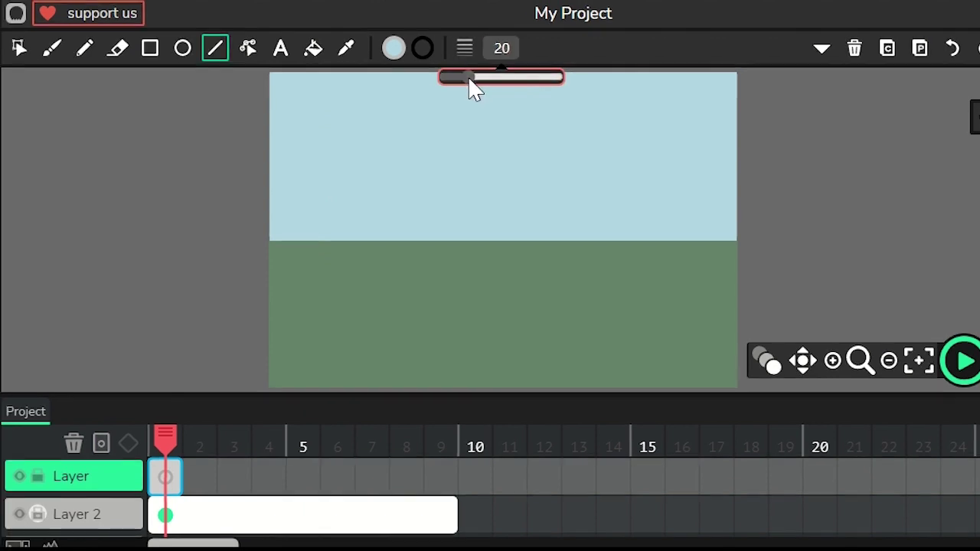
mouse_move(352, 181)
mouse_down()
mouse_move(351, 278)
mouse_move(323, 355)
mouse_up()
drag(351, 280, 375, 355)
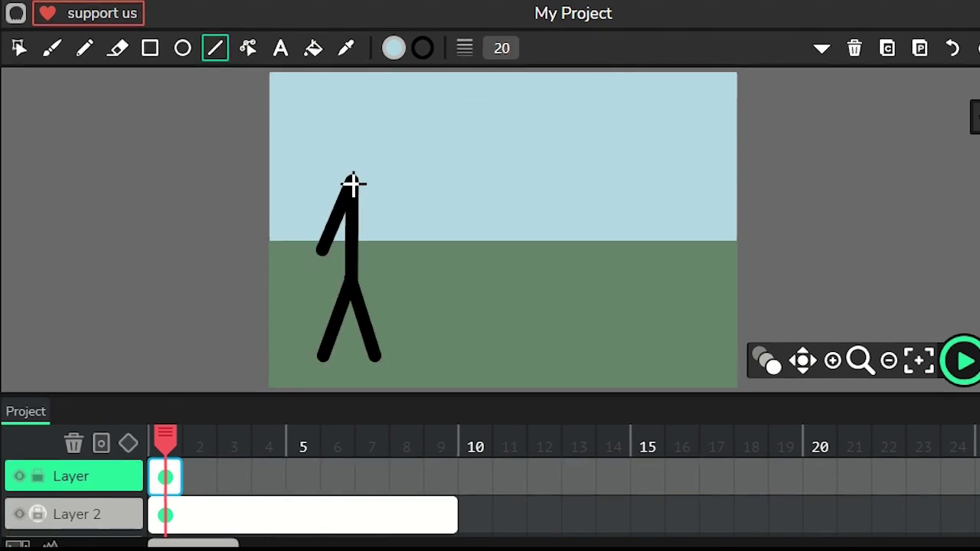
Add a black-filled circular head on top of the body.
click(183, 47)
drag(329, 122, 386, 201)
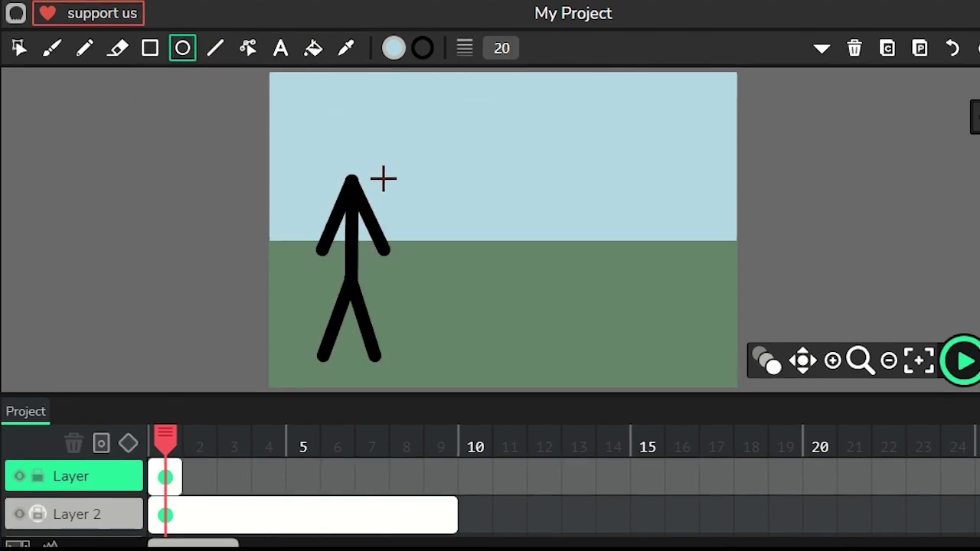
click(393, 47)
click(339, 207)
click(474, 88)
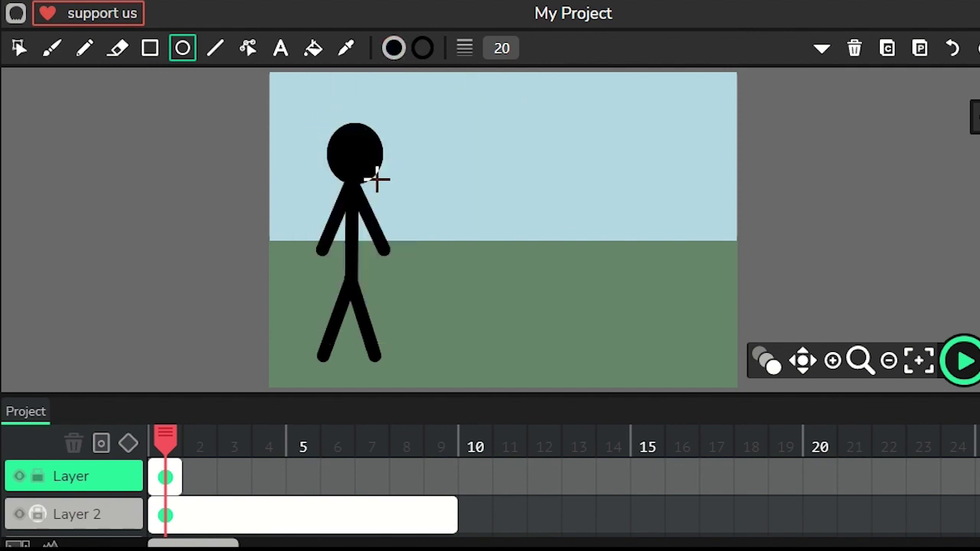
Bend the legs into a stride and swing the arms into a walking pose.
click(247, 47)
mouse_move(366, 302)
mouse_down()
mouse_move(346, 280)
mouse_move(354, 266)
mouse_up()
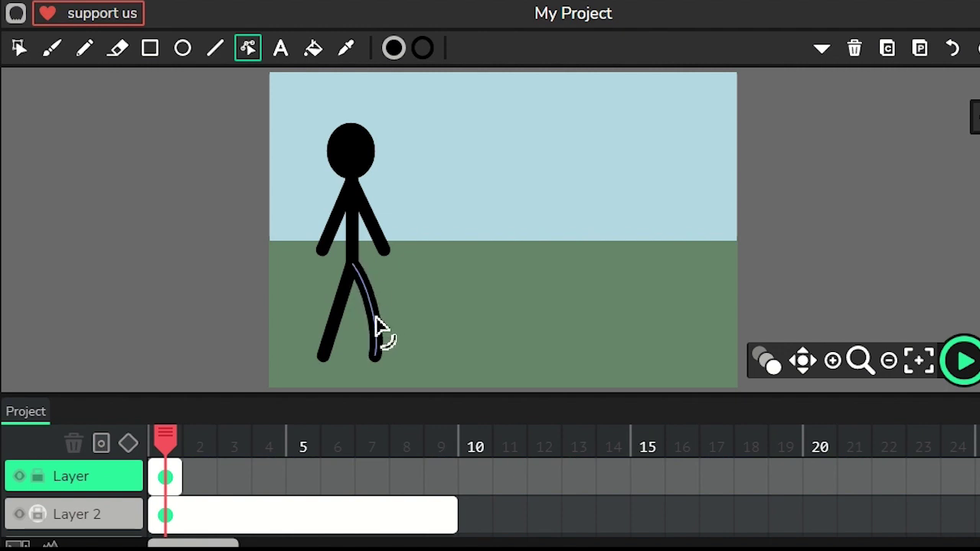
drag(373, 222, 332, 255)
Turn on onion skinning and paste frame 1's stick figure into a new keyframe at frame 2.
click(765, 362)
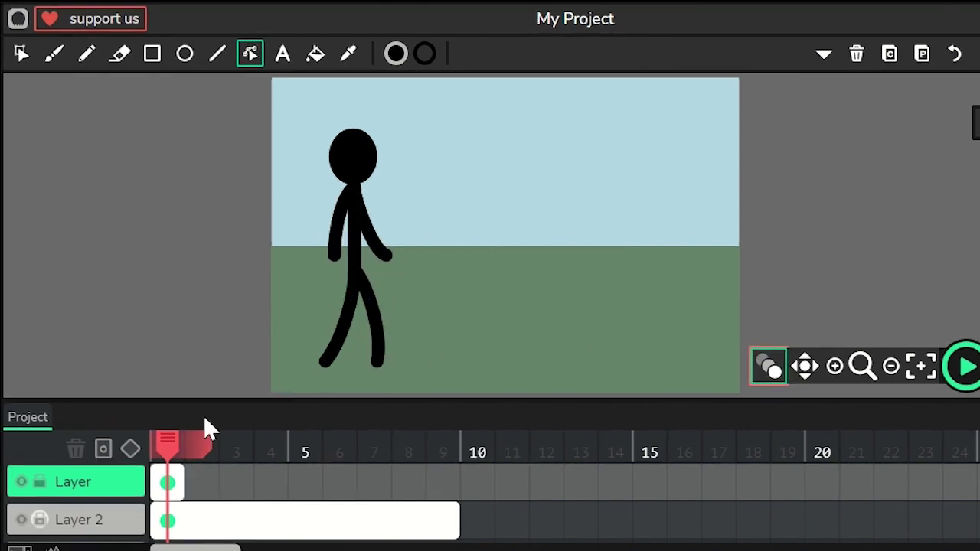
click(167, 482)
click(889, 53)
click(202, 482)
click(922, 53)
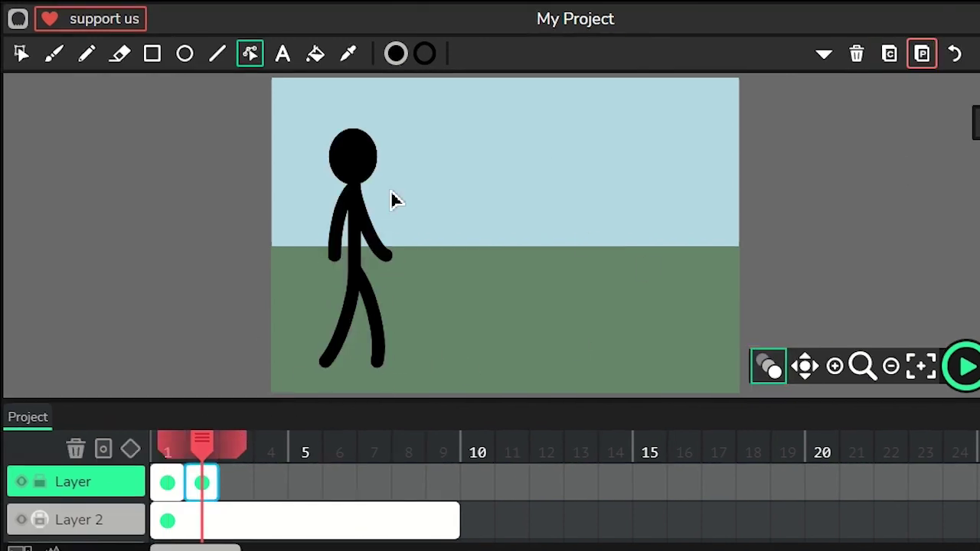
Shift frame 2's head, body and arms to the right.
click(21, 54)
drag(304, 112, 423, 285)
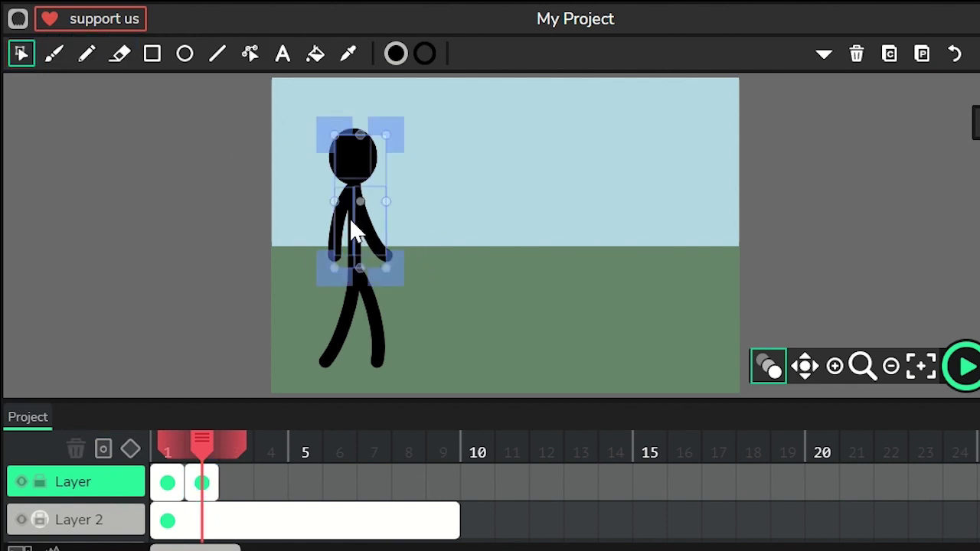
drag(351, 223, 389, 226)
click(278, 252)
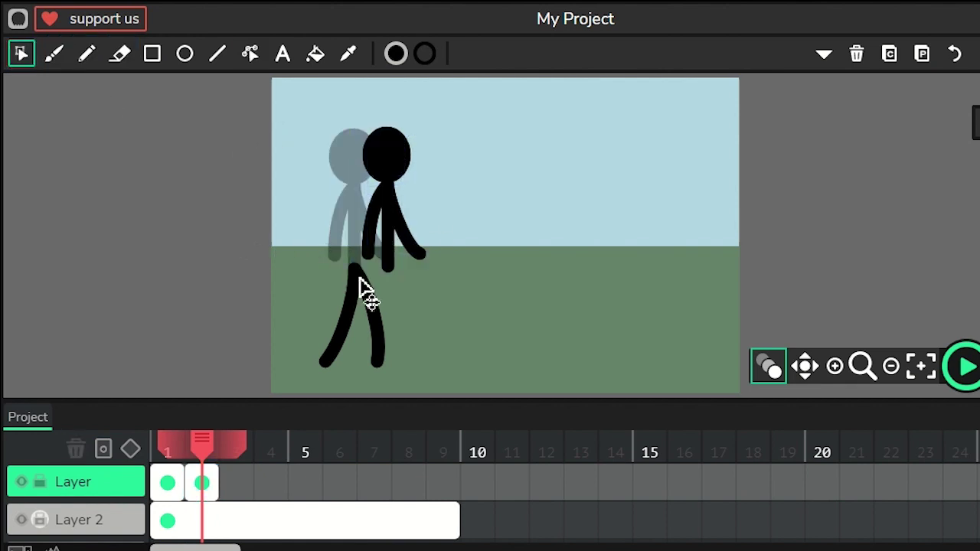
Re-pose frame 2's legs under the moved body and add an empty frame 3.
click(366, 291)
click(249, 53)
drag(365, 289, 383, 274)
drag(329, 366, 373, 338)
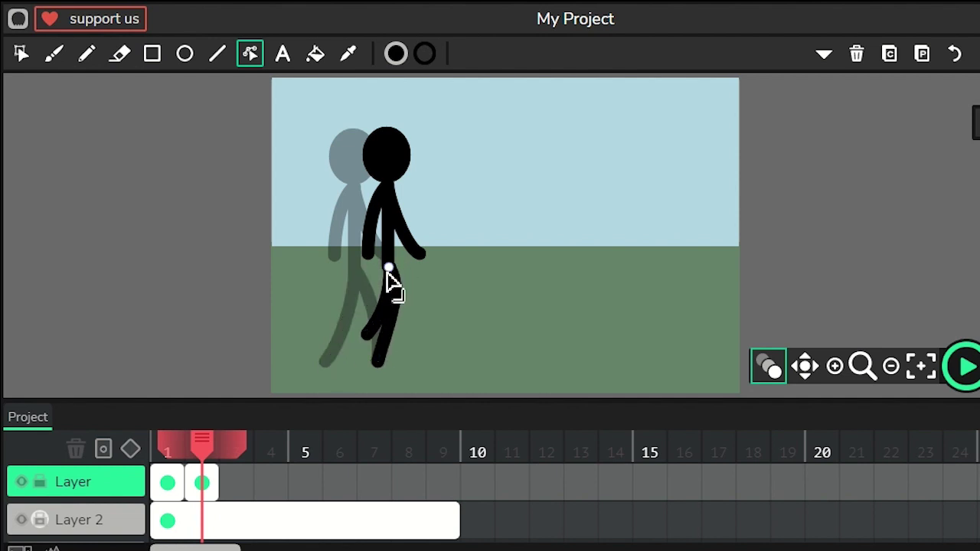
drag(387, 272, 392, 260)
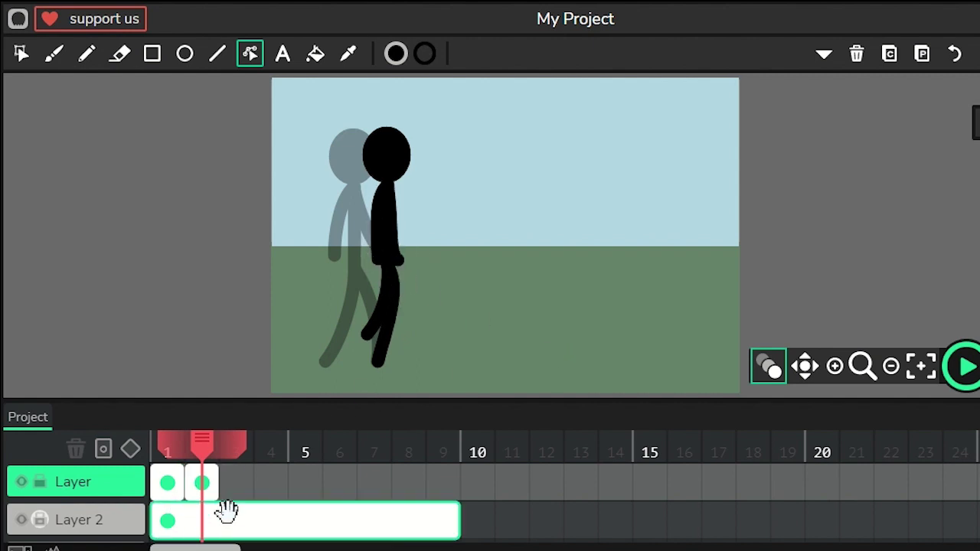
click(236, 483)
click(168, 481)
Paste a copy of the stick figure into frame 3.
key(ctrl+c)
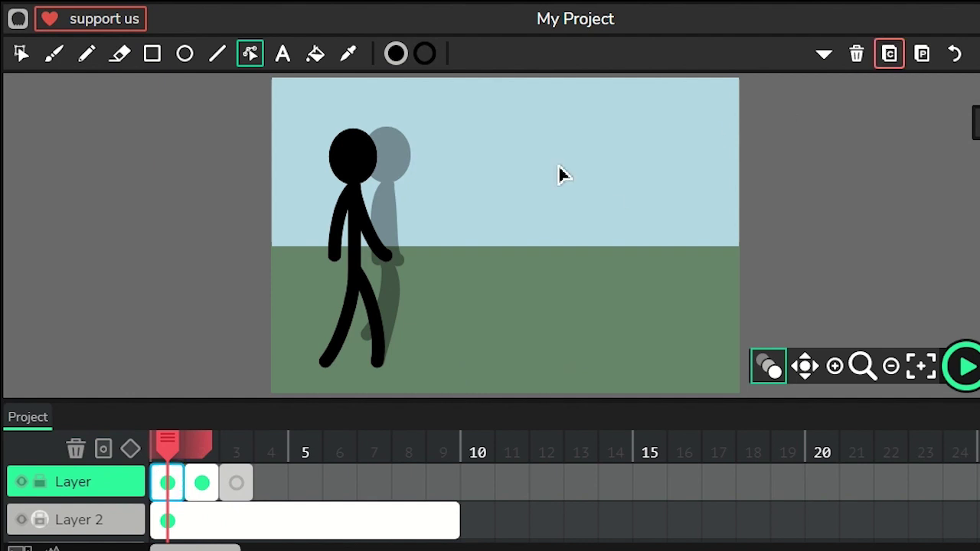
click(236, 482)
click(922, 53)
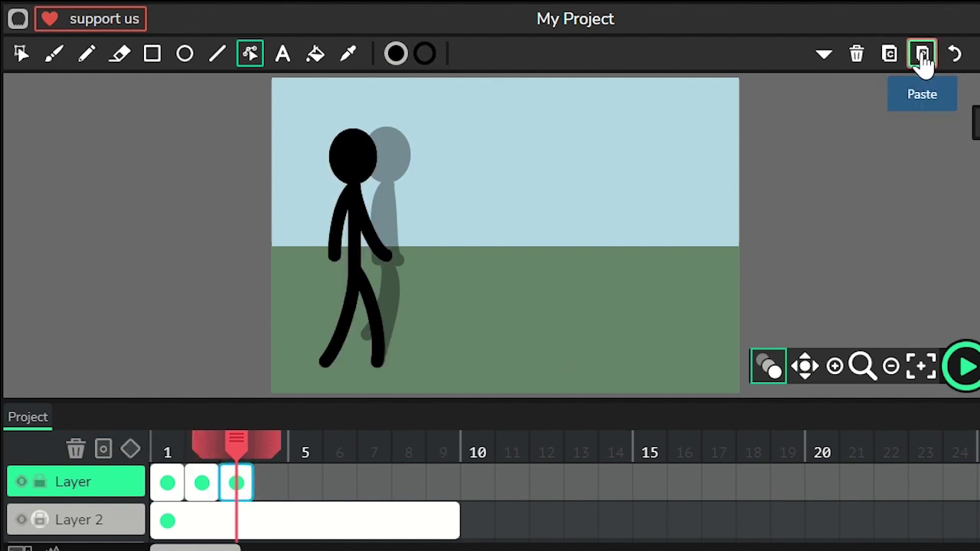
Shift frame 3's figure further right, preview frames 1–3, and return to frame 2.
click(20, 54)
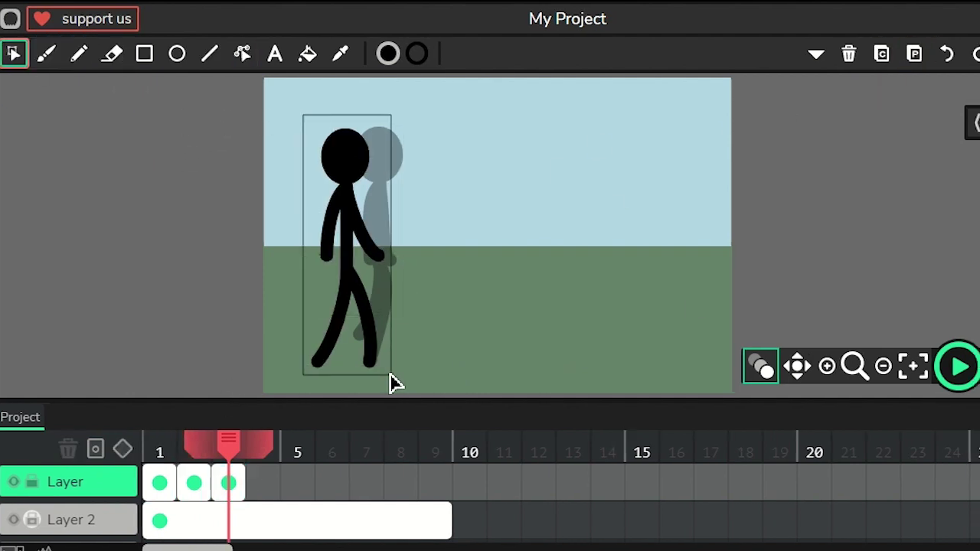
drag(304, 123, 390, 378)
drag(347, 258, 400, 257)
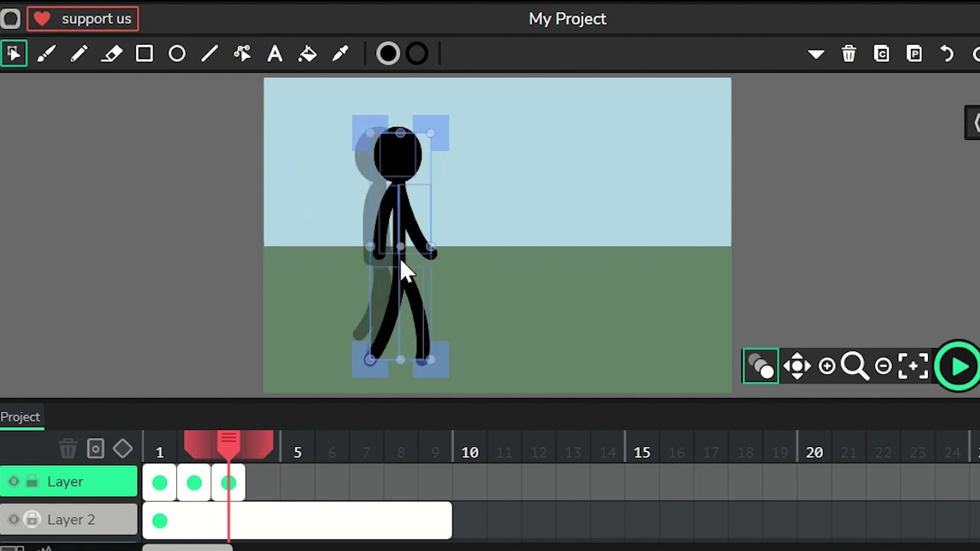
click(230, 259)
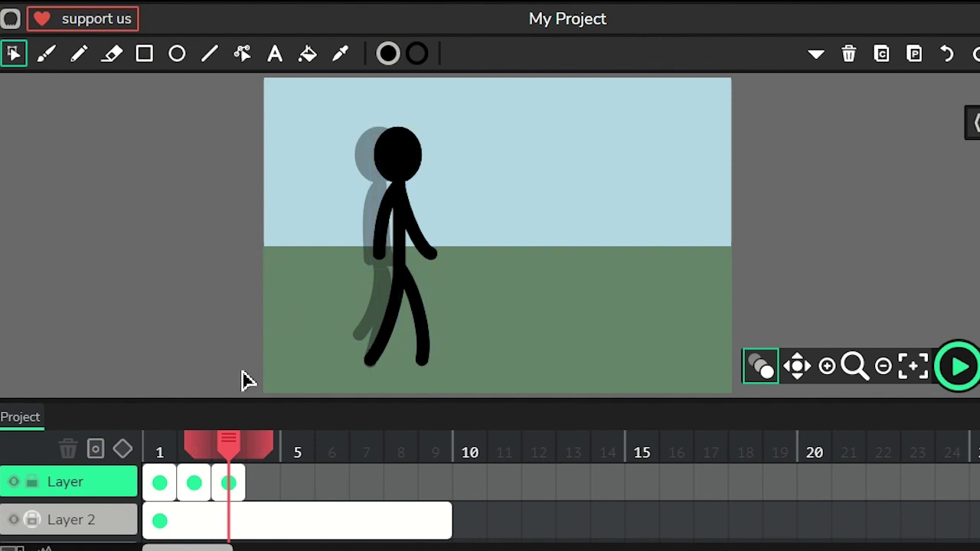
mouse_move(230, 437)
mouse_down()
mouse_move(157, 442)
mouse_move(233, 452)
mouse_move(153, 448)
mouse_move(254, 453)
mouse_move(236, 452)
mouse_up()
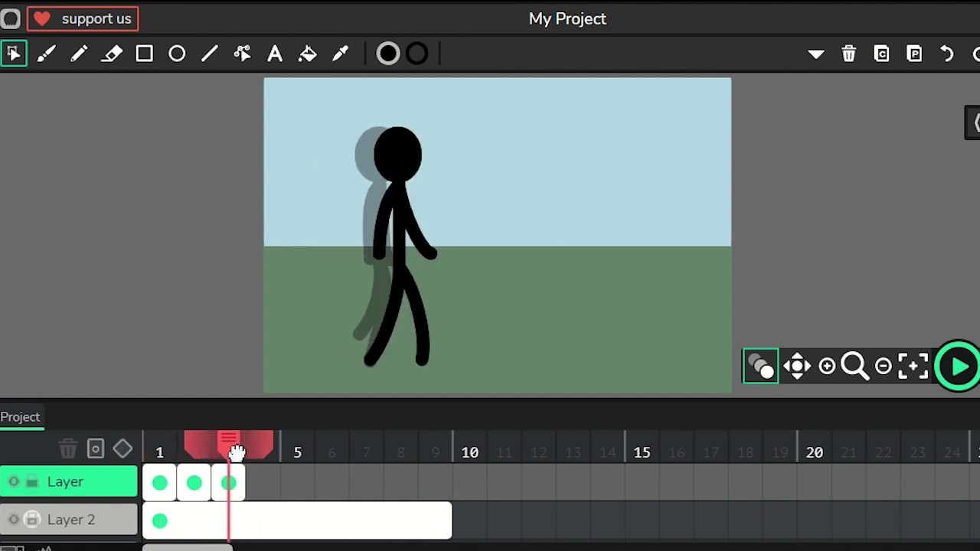
click(195, 480)
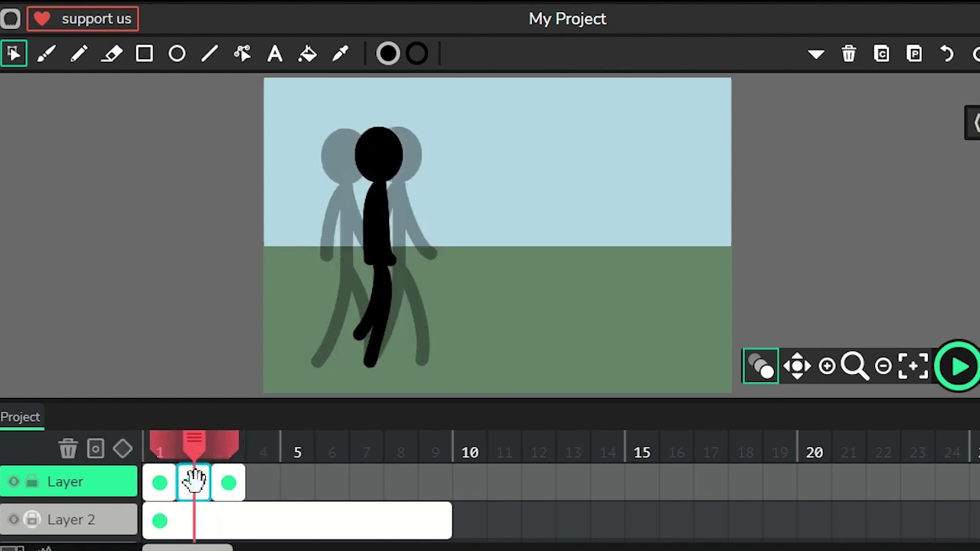
Copy frame 2's figure into a new frame 4 and move it right, ahead of the previous pose.
click(883, 55)
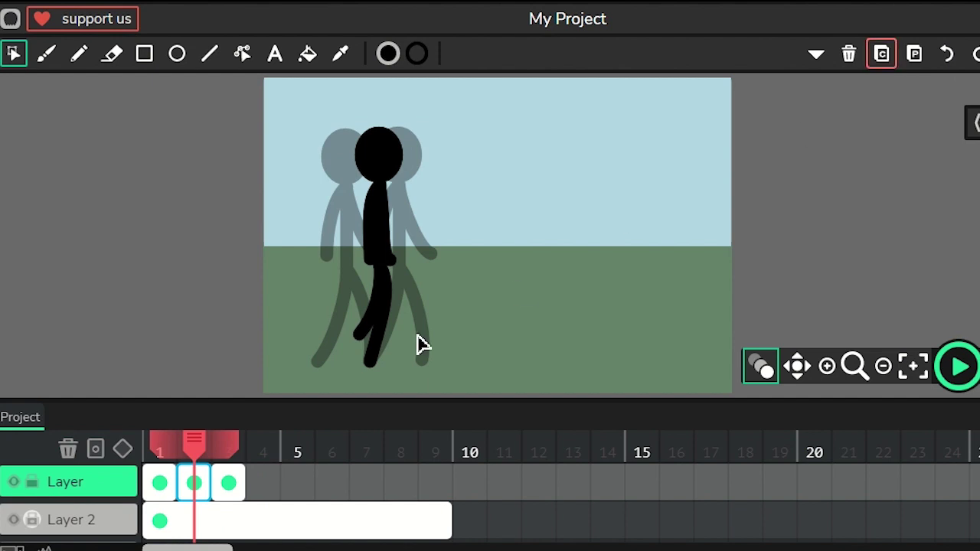
click(264, 487)
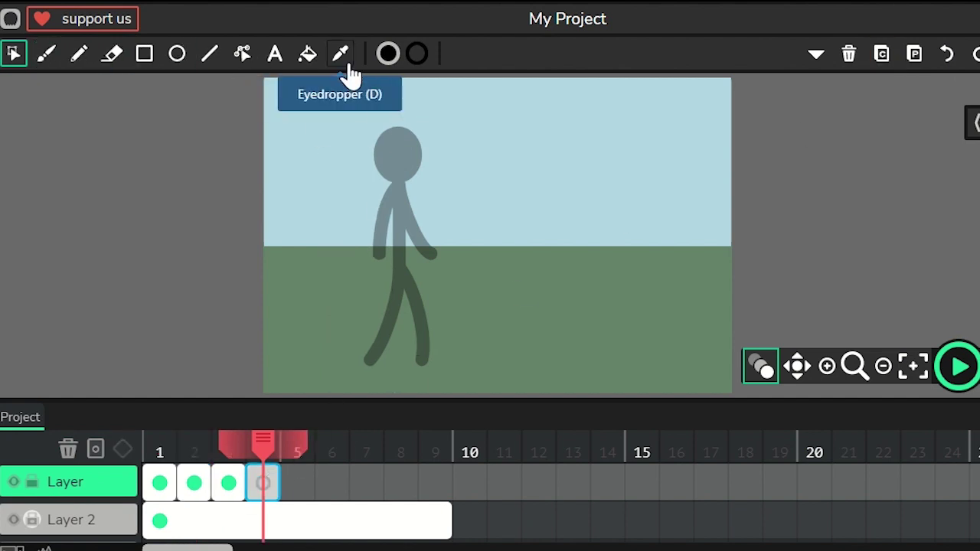
click(915, 56)
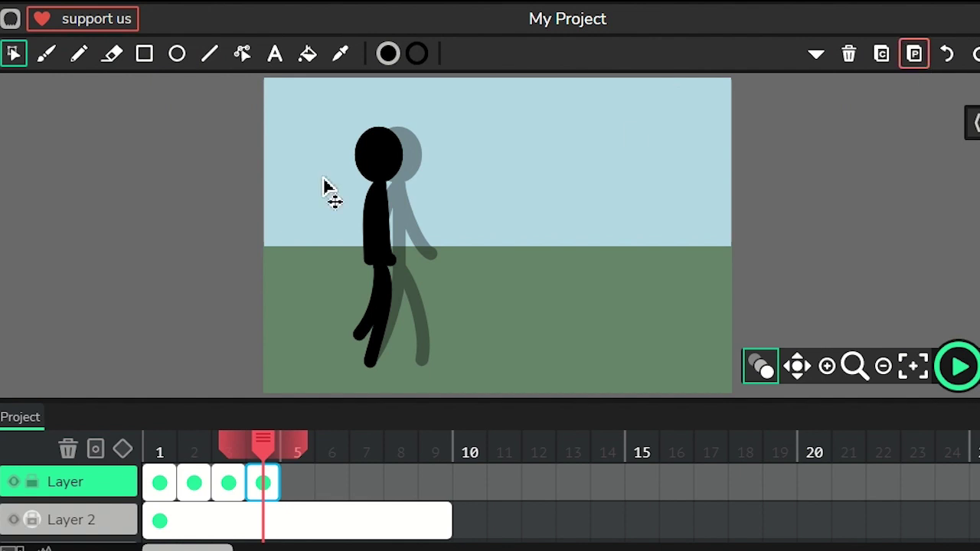
drag(313, 101, 452, 378)
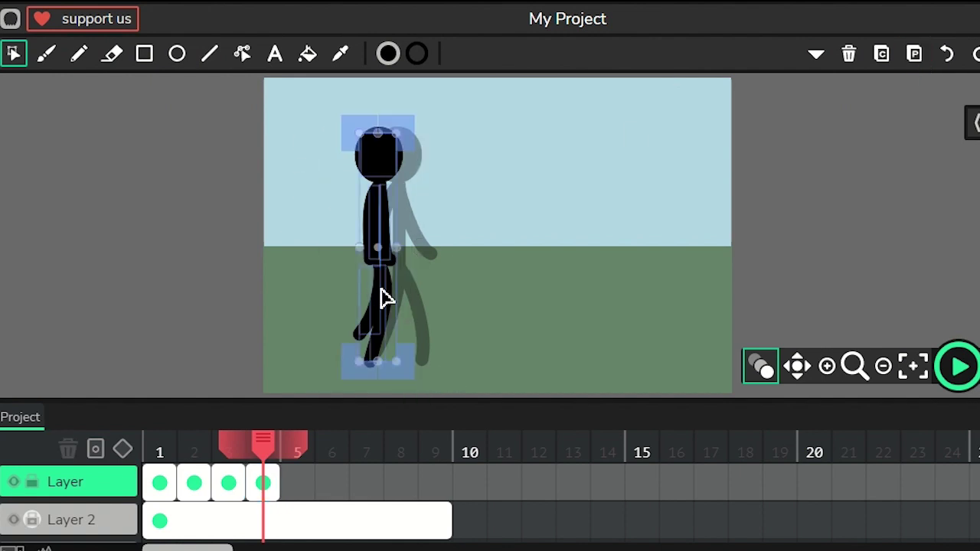
drag(400, 290, 435, 290)
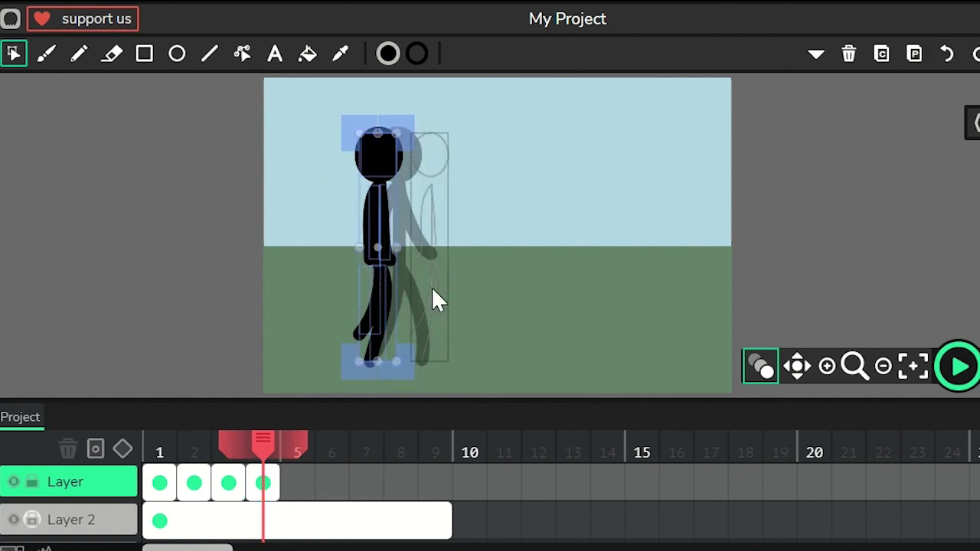
click(203, 284)
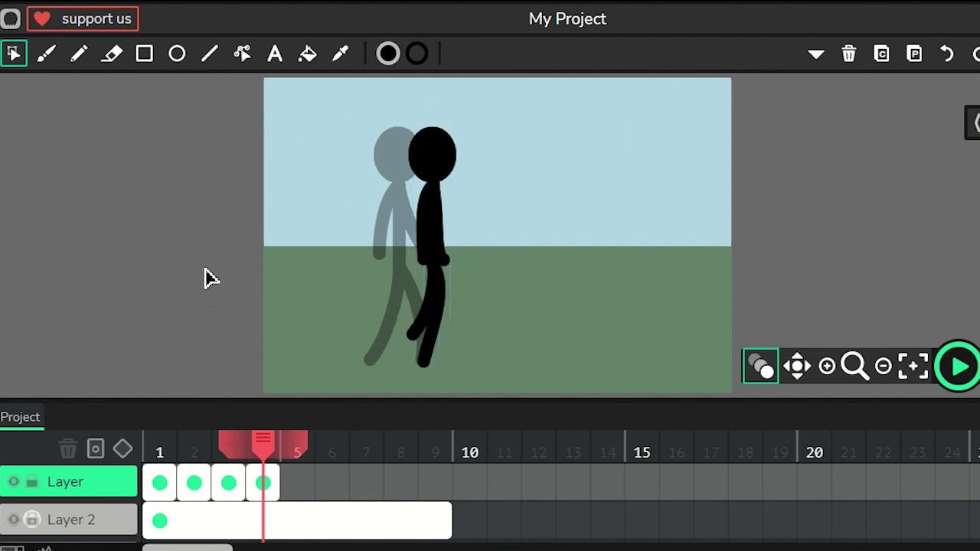
Add an empty frame 5 and copy frame 3's stick figure.
click(295, 484)
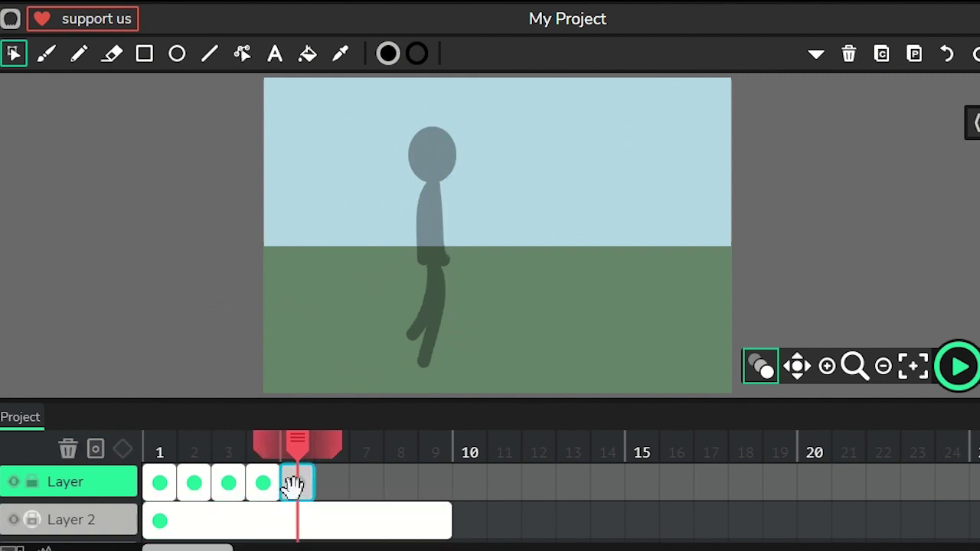
click(227, 484)
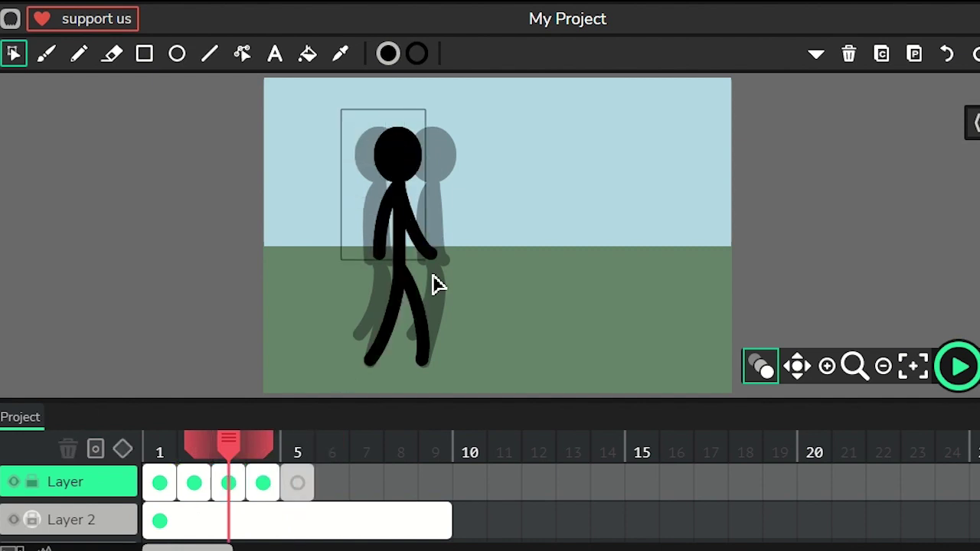
drag(342, 117, 464, 366)
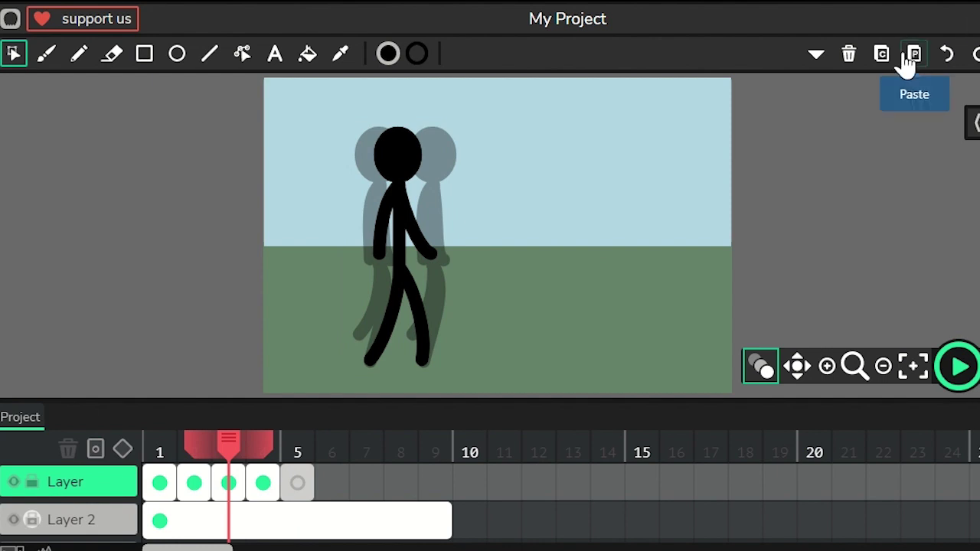
click(882, 55)
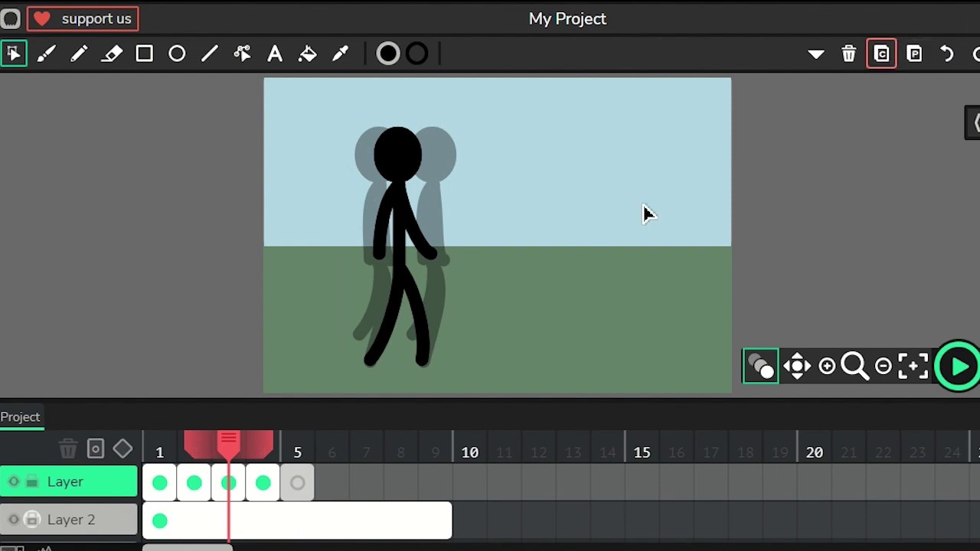
click(298, 482)
click(263, 483)
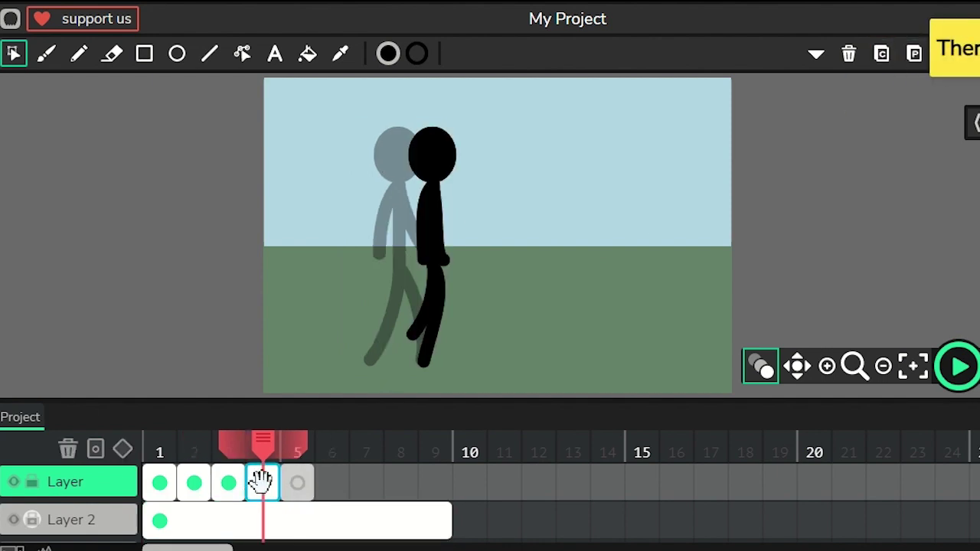
click(882, 56)
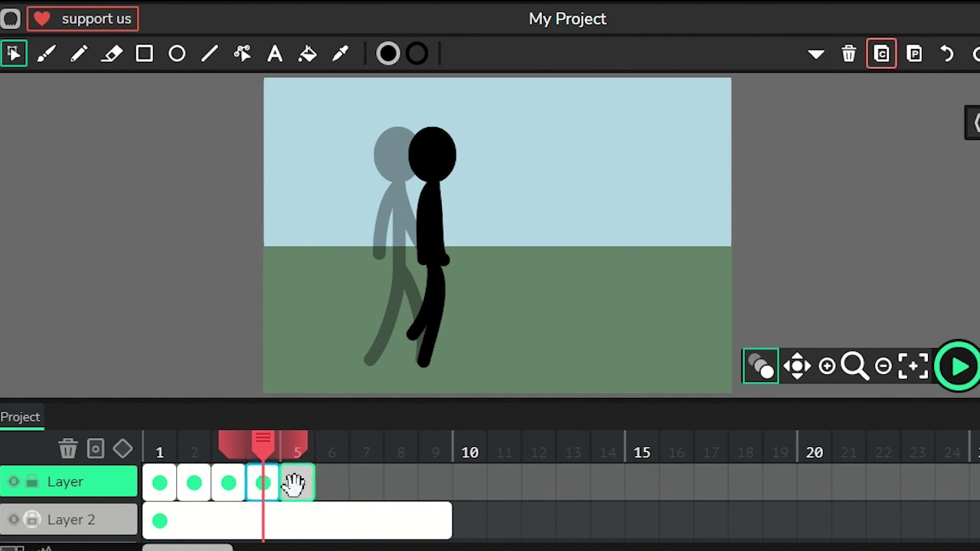
click(226, 482)
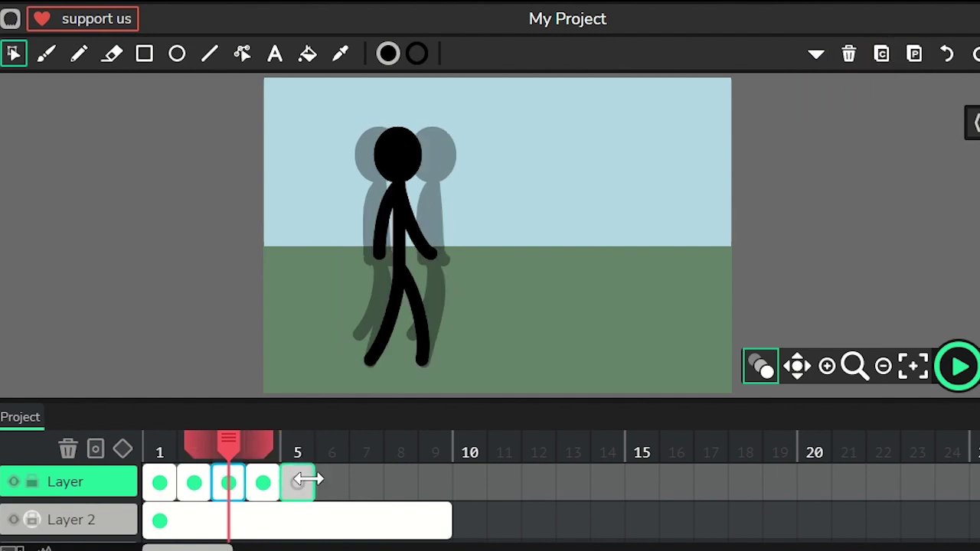
click(882, 55)
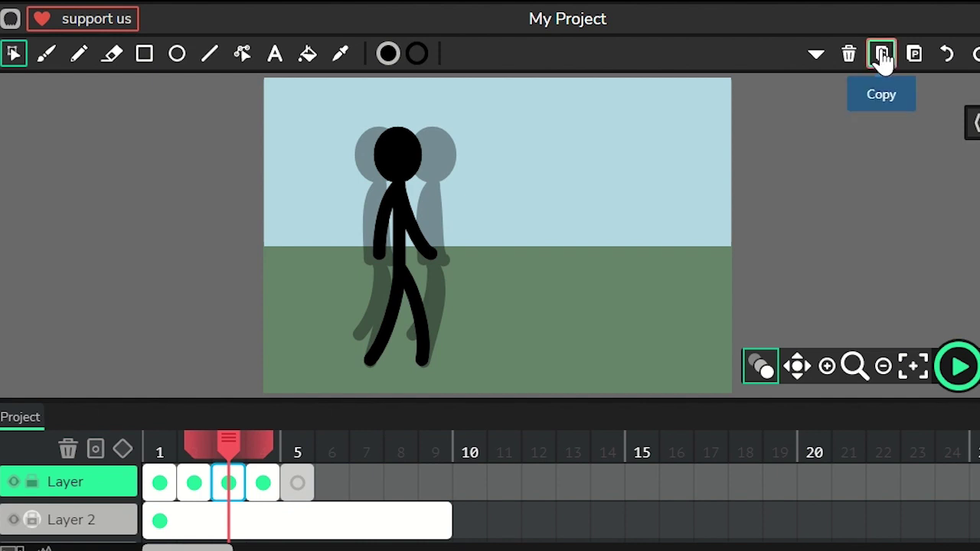
click(883, 56)
Paste the figure into frame 5, move it right past frame 4's pose, and scrub back through the walk.
click(295, 485)
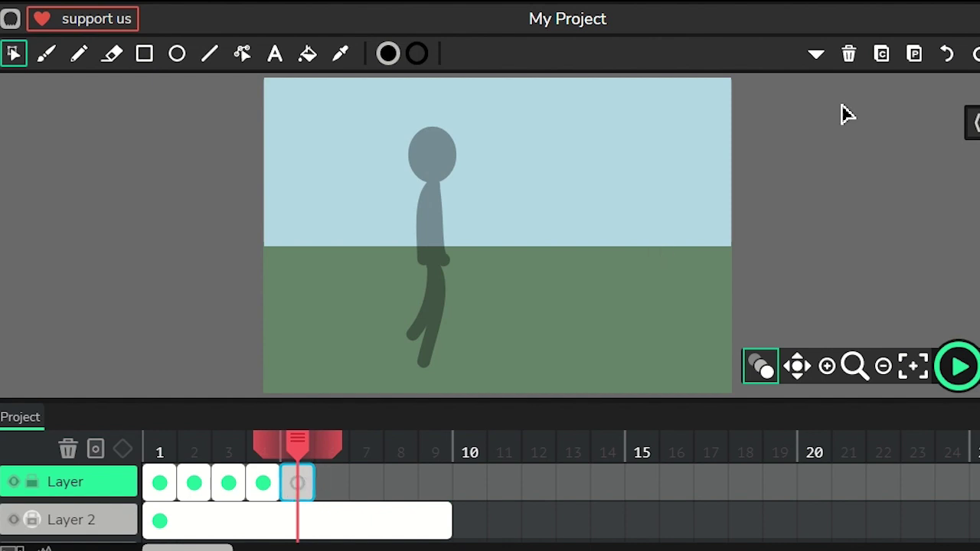
click(915, 55)
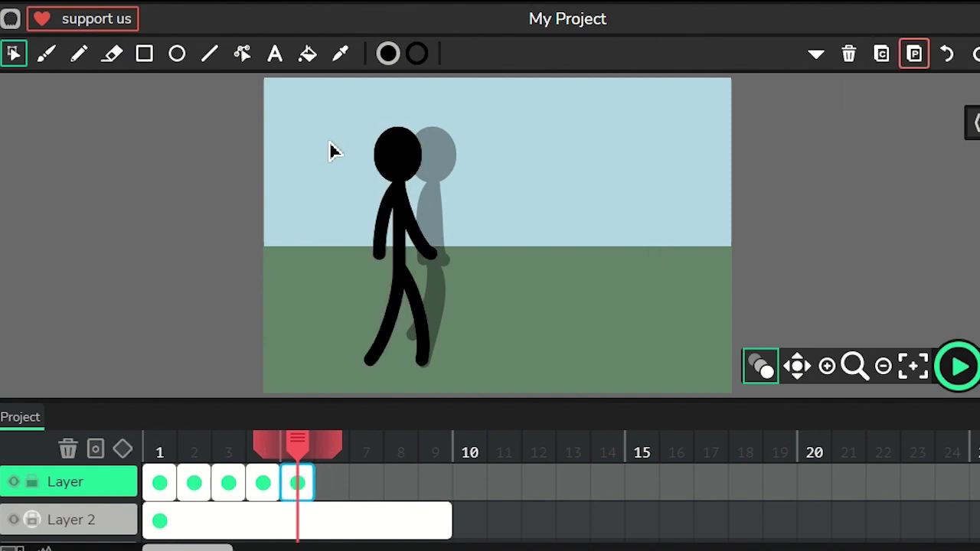
drag(339, 105, 466, 381)
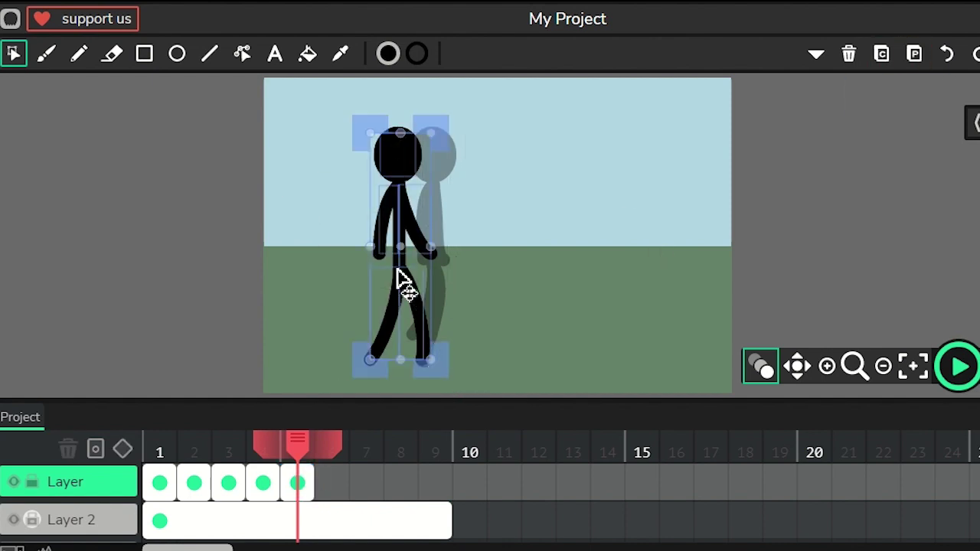
drag(396, 269, 450, 274)
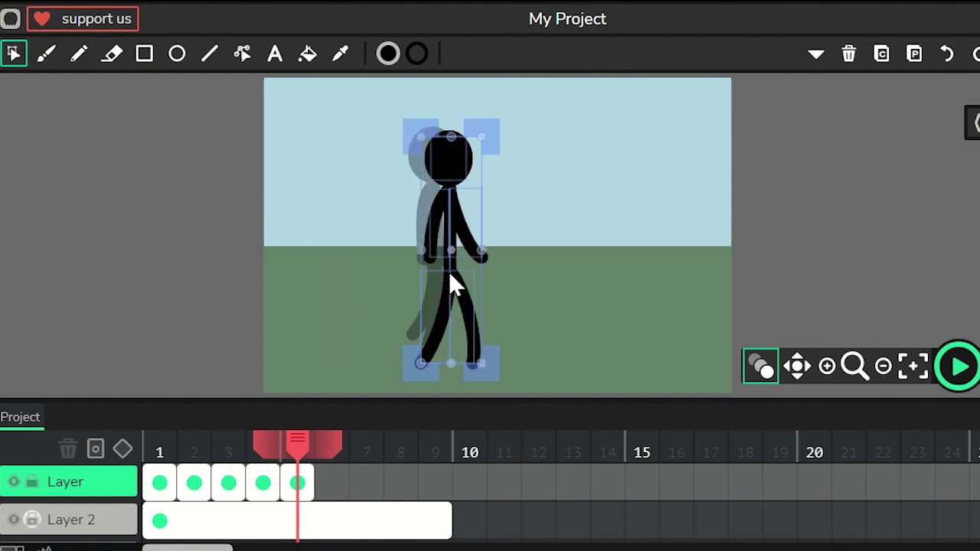
click(306, 299)
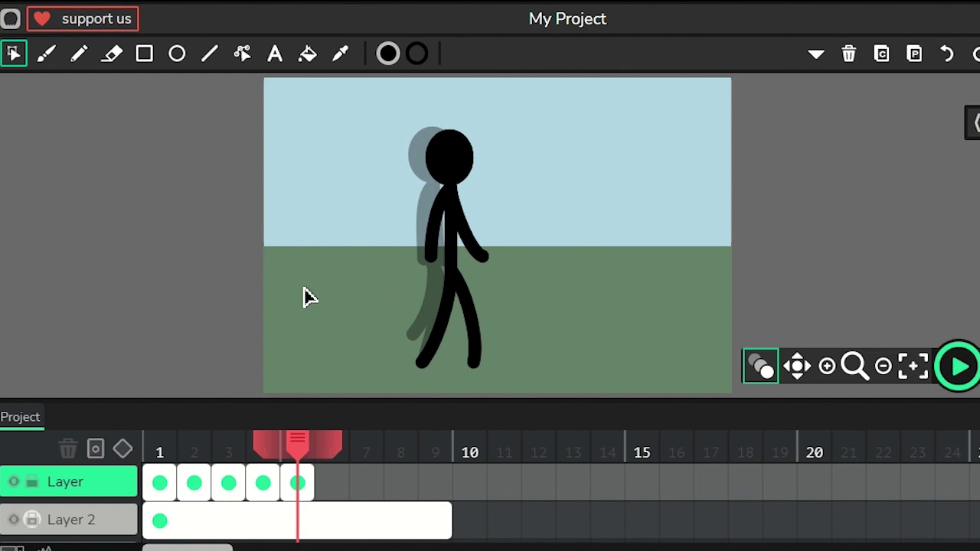
mouse_move(298, 447)
mouse_down()
mouse_move(150, 463)
mouse_move(284, 469)
mouse_up()
Copy frame 4's figure into a new frame 6 and shift it further right.
click(260, 483)
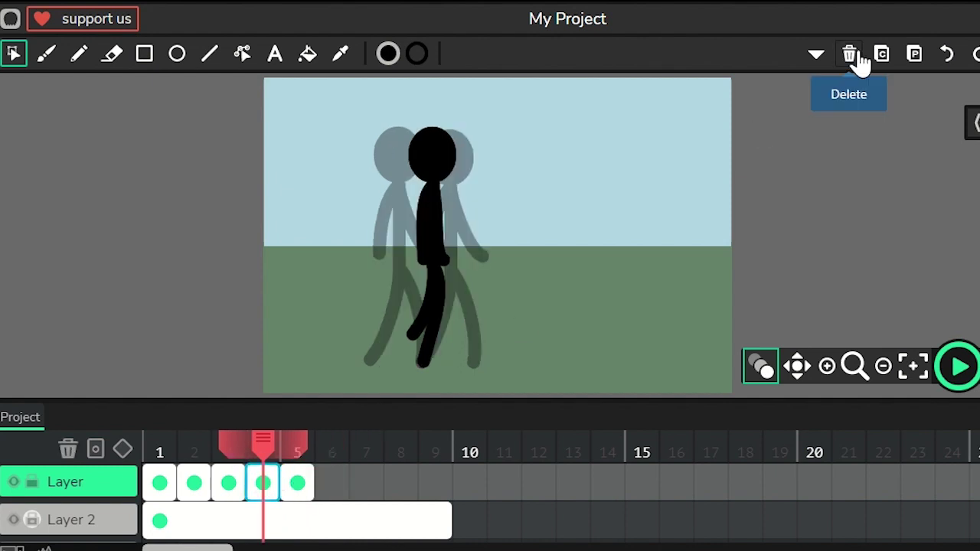
click(882, 53)
click(332, 478)
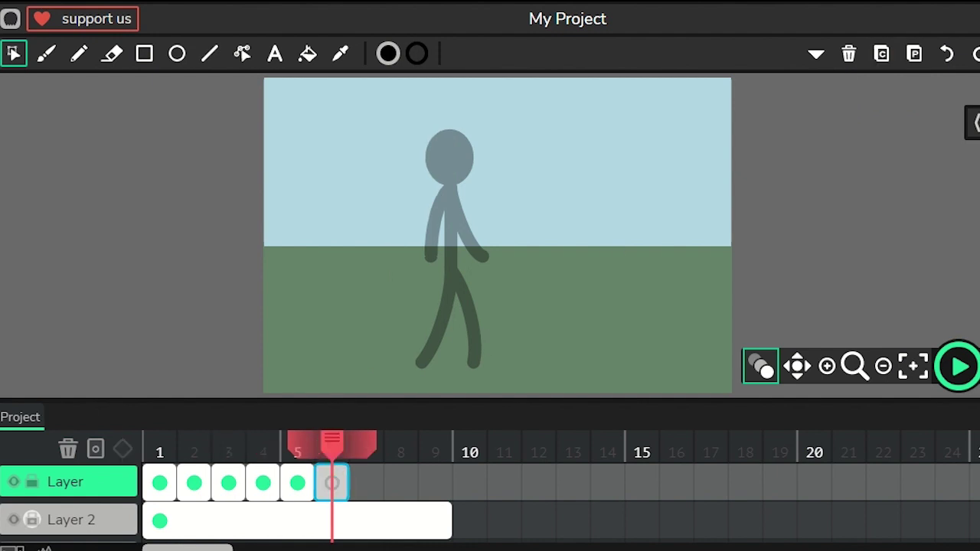
click(914, 53)
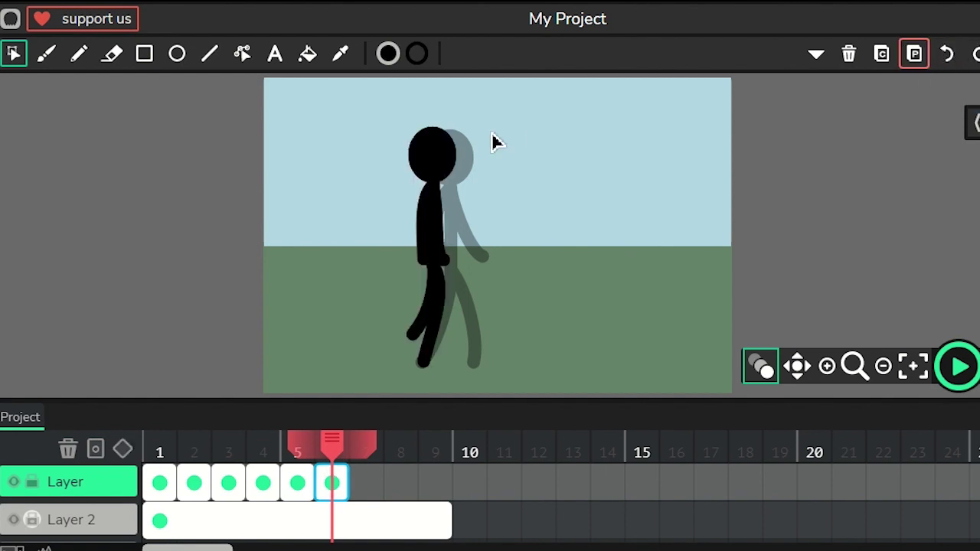
mouse_move(364, 118)
mouse_down()
mouse_move(491, 372)
mouse_move(480, 389)
mouse_up()
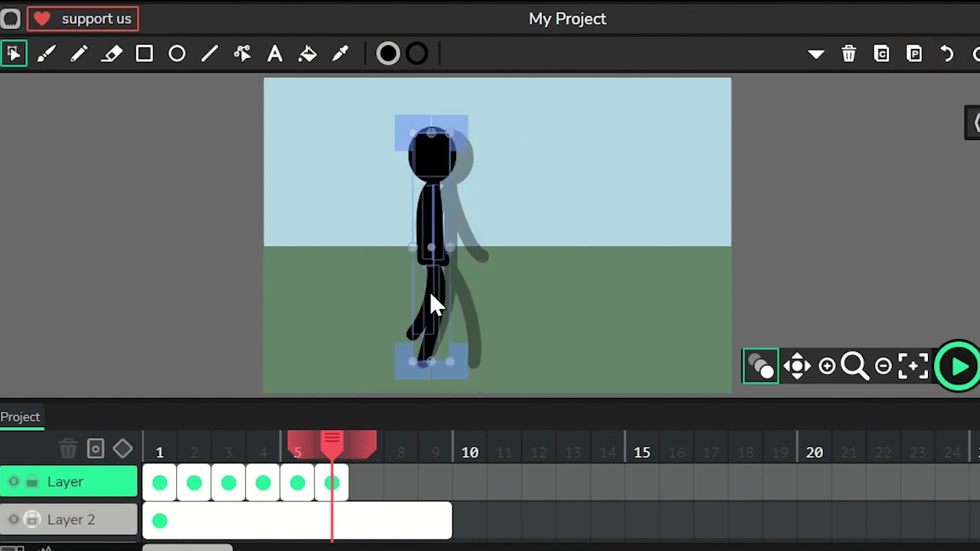
drag(432, 292, 481, 295)
click(563, 301)
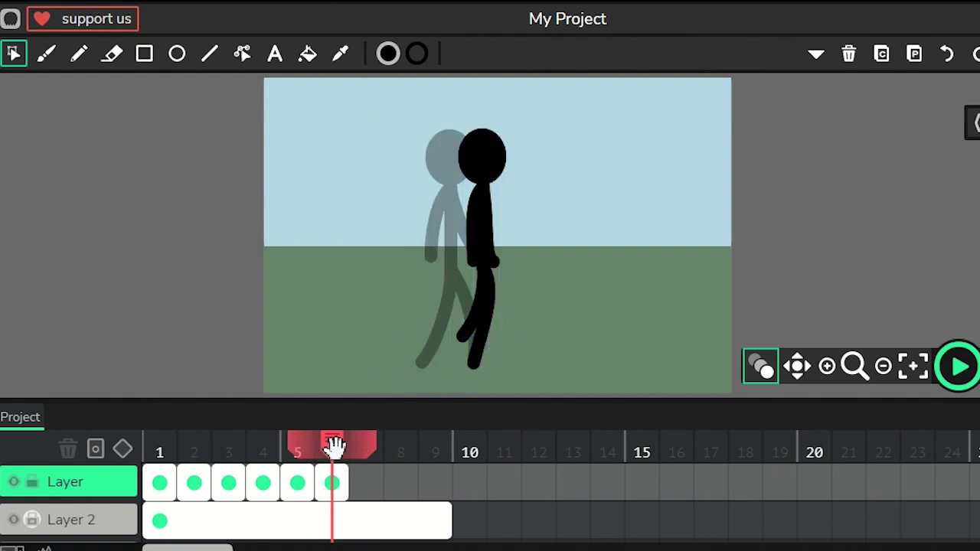
Copy frame 5's figure into a new frame 7 and move it a step further right.
click(295, 482)
click(296, 482)
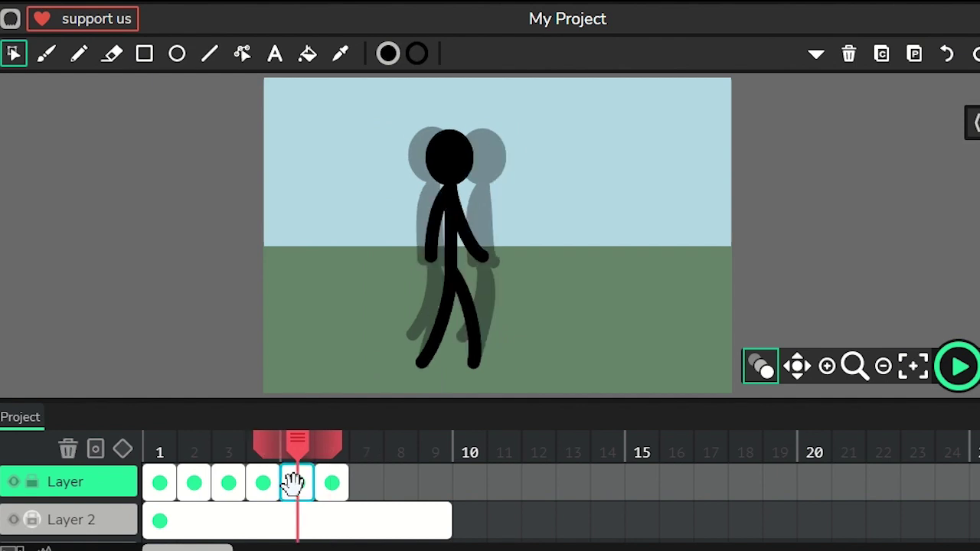
click(882, 62)
click(364, 487)
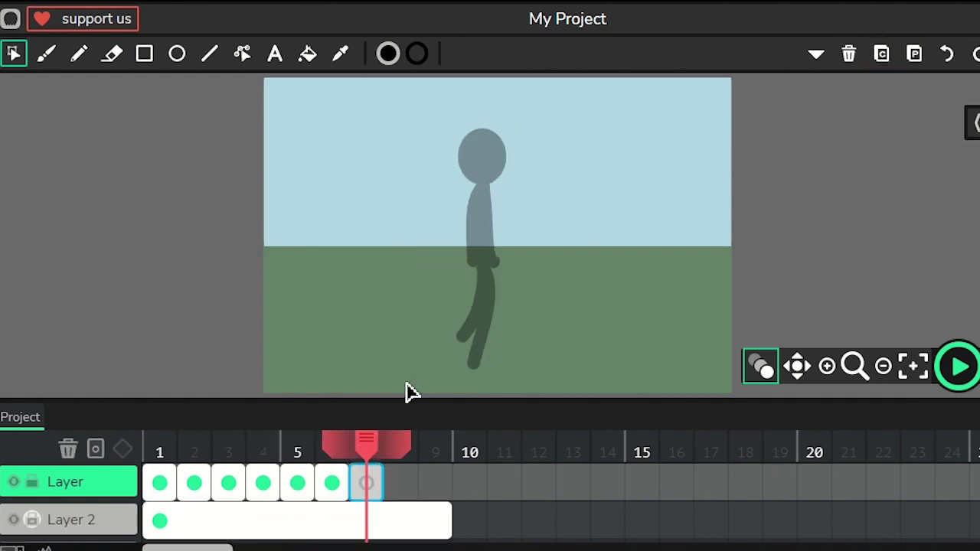
click(915, 54)
drag(399, 121, 519, 383)
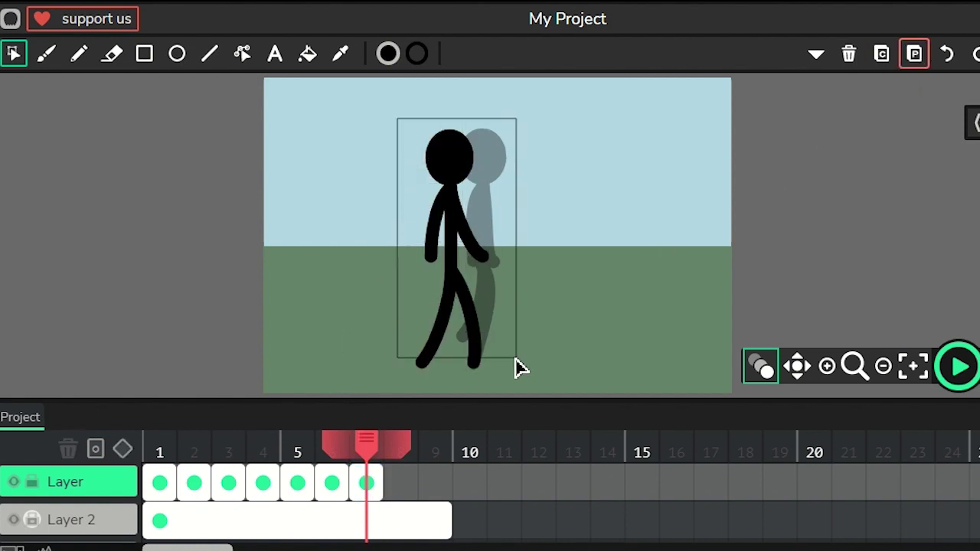
mouse_move(451, 276)
mouse_down()
mouse_move(507, 272)
mouse_move(508, 264)
mouse_up()
click(348, 273)
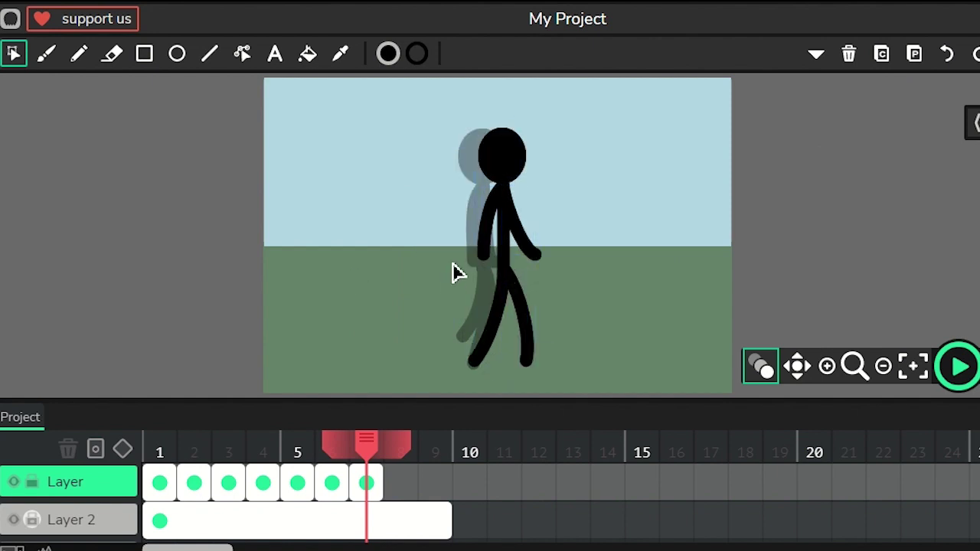
click(401, 487)
Make frame 8 a copy of frame 6's stick figure, shifted further right.
click(333, 483)
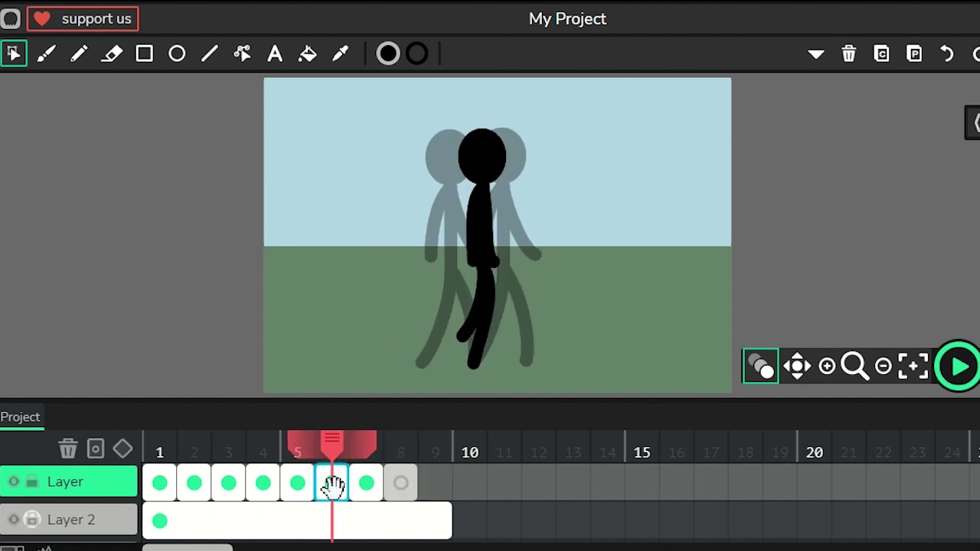
key(ctrl+c)
click(398, 481)
click(915, 54)
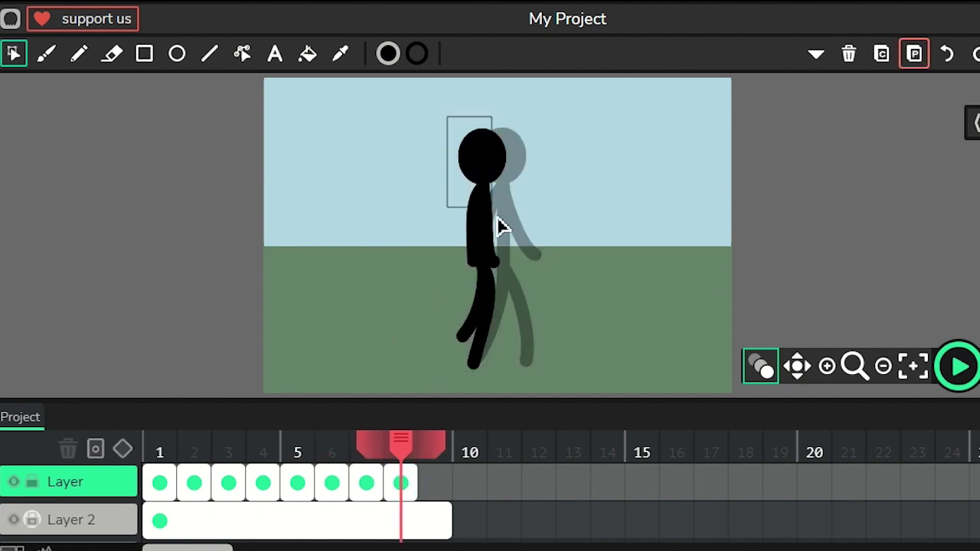
click(489, 300)
drag(489, 300, 536, 307)
click(385, 299)
mouse_move(400, 442)
mouse_down()
mouse_move(214, 452)
mouse_move(404, 440)
mouse_up()
Make frame 9 from frame 7's pose moved a step right, and extend the background.
click(366, 483)
click(882, 54)
click(435, 483)
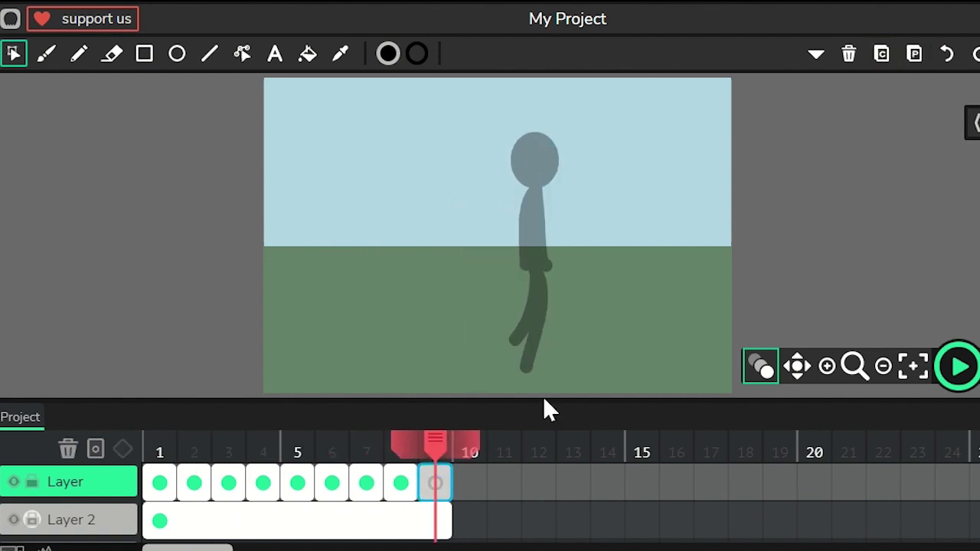
click(915, 54)
click(547, 295)
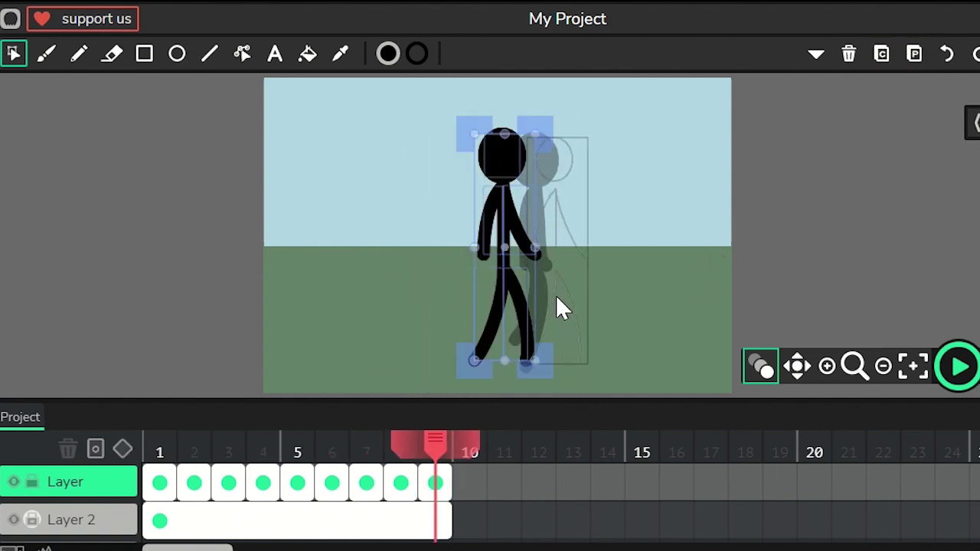
drag(556, 295, 609, 295)
click(429, 293)
click(482, 519)
click(433, 483)
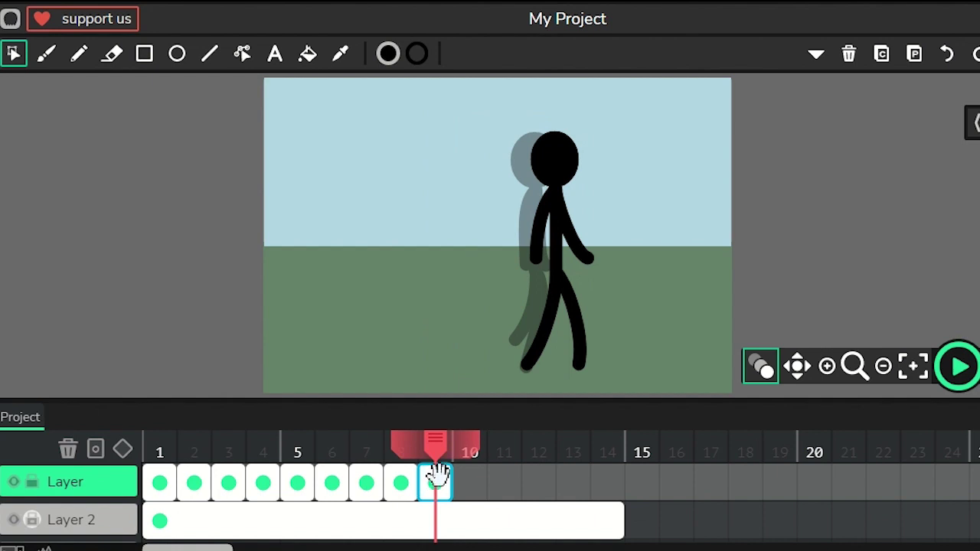
Make frame 10 from frame 8's pose, moved a step right.
click(401, 483)
click(883, 54)
click(470, 483)
click(915, 54)
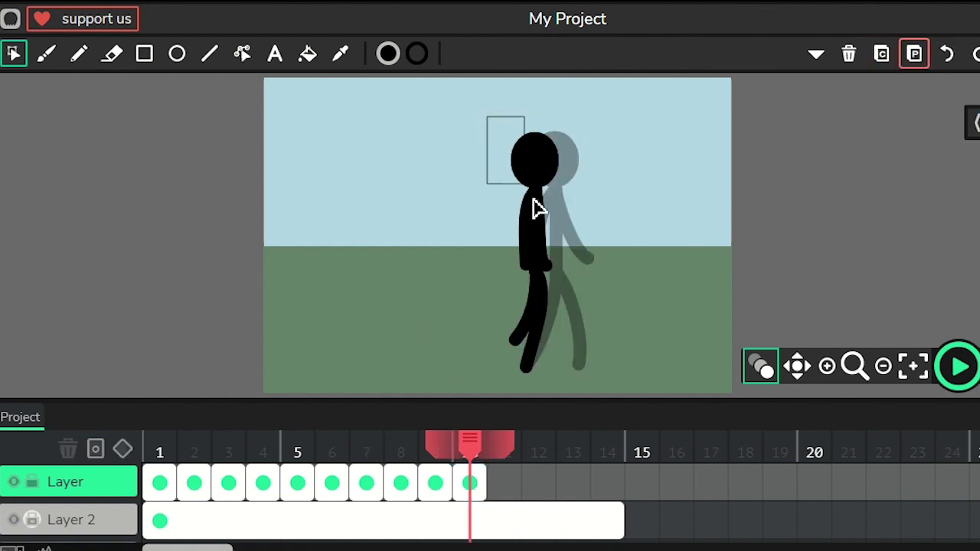
click(539, 208)
drag(569, 287, 589, 286)
click(651, 277)
Make frame 11 from frame 9's pose, moved about 67 px right.
click(501, 483)
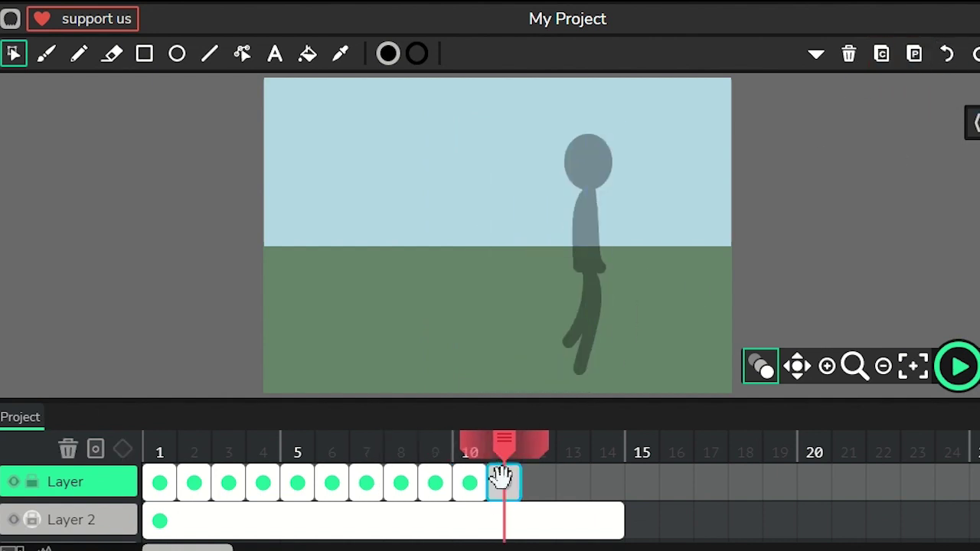
click(433, 482)
key(ctrl+c)
click(504, 482)
click(914, 53)
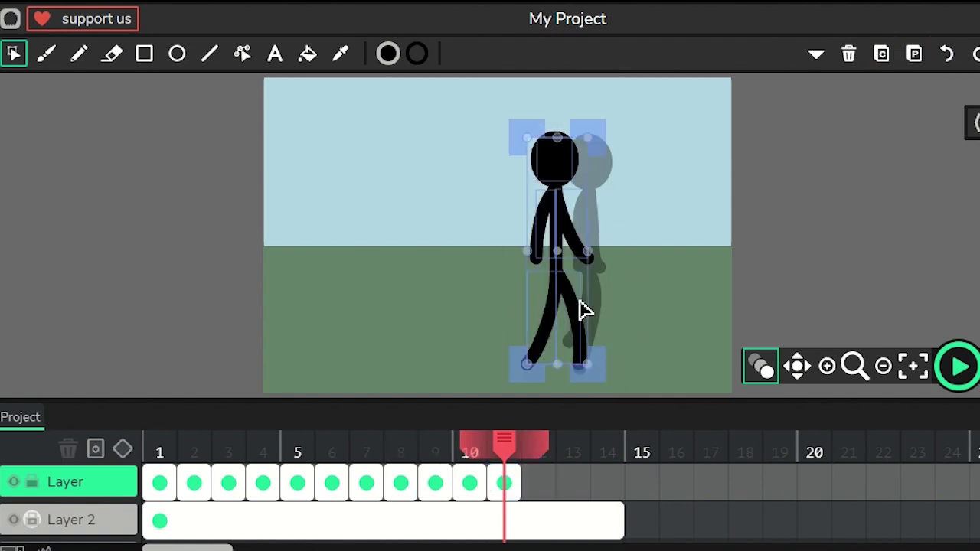
drag(582, 309, 634, 310)
click(449, 276)
Make frame 12 from frame 10's pose, moved about 67 px right.
click(470, 483)
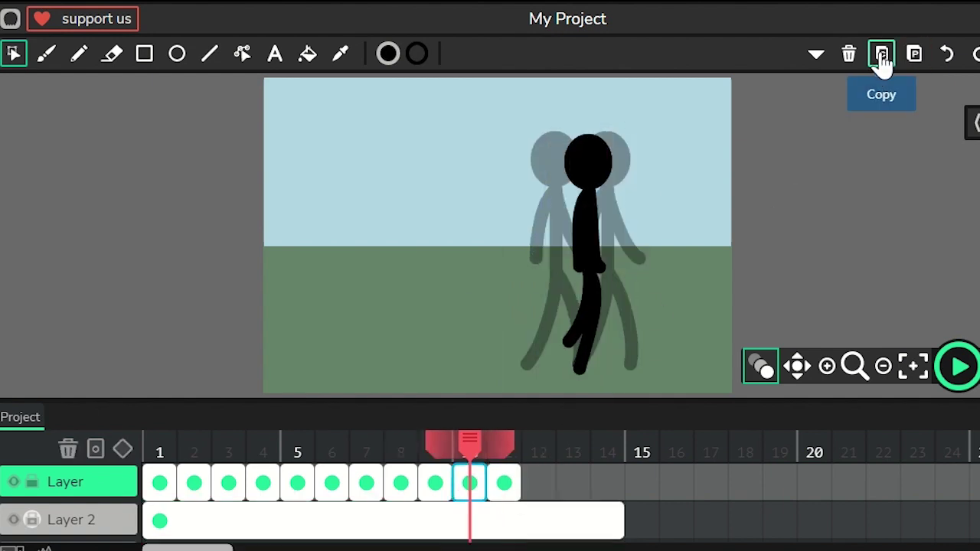
click(882, 56)
click(538, 483)
click(914, 54)
drag(588, 281, 638, 280)
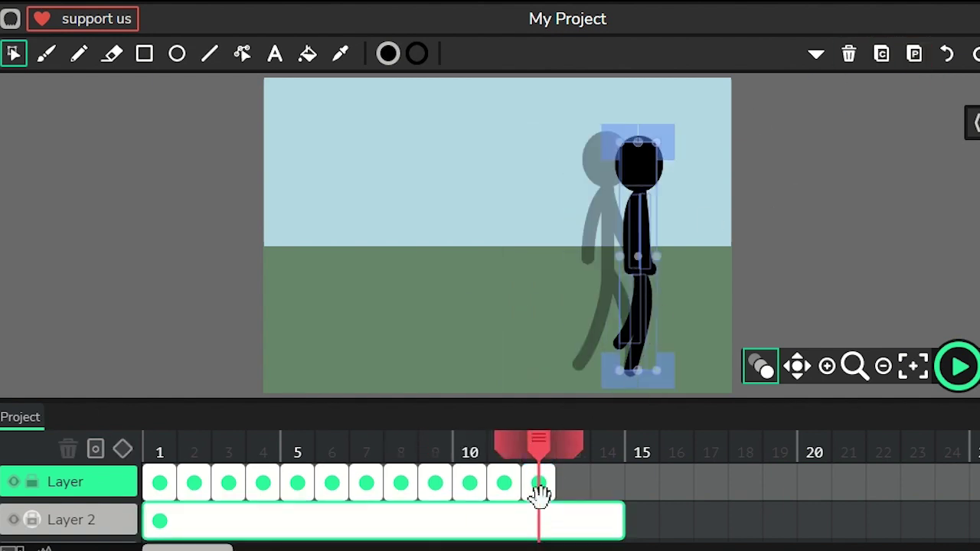
Make frame 13 from frame 11's pose, moved about 60 px right.
click(504, 483)
click(883, 53)
click(573, 483)
click(914, 54)
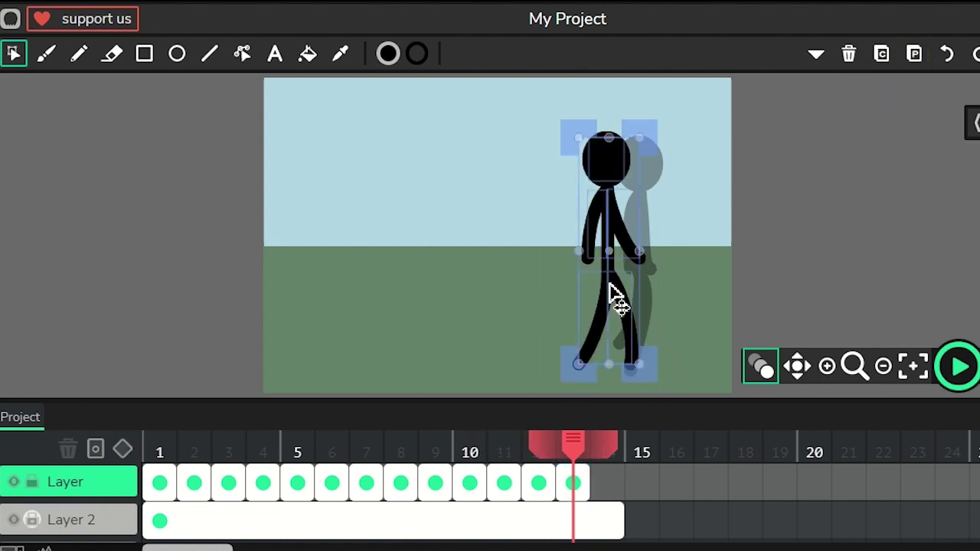
drag(619, 299, 663, 299)
Make frame 14 from frame 12's pose and extend the background to frame 15.
click(538, 483)
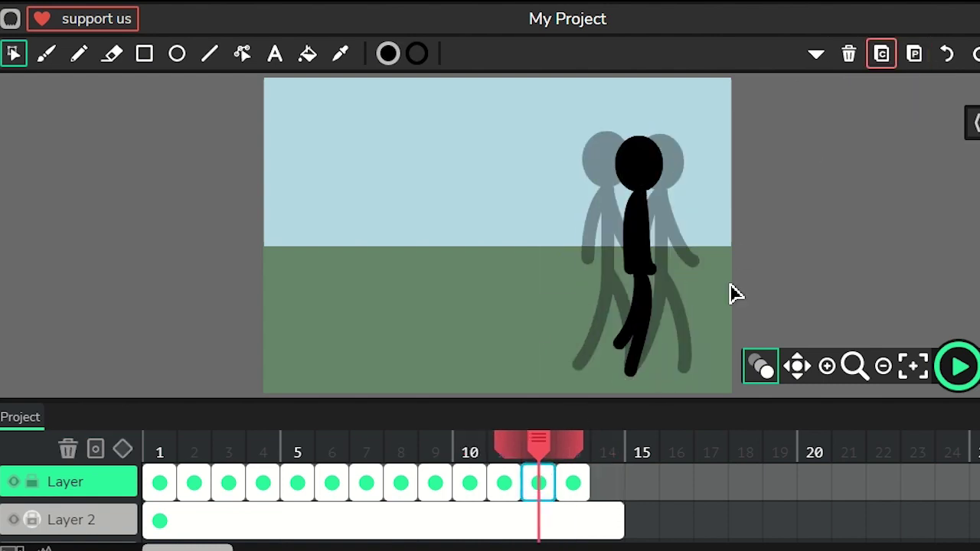
click(608, 482)
click(914, 54)
drag(641, 284, 693, 299)
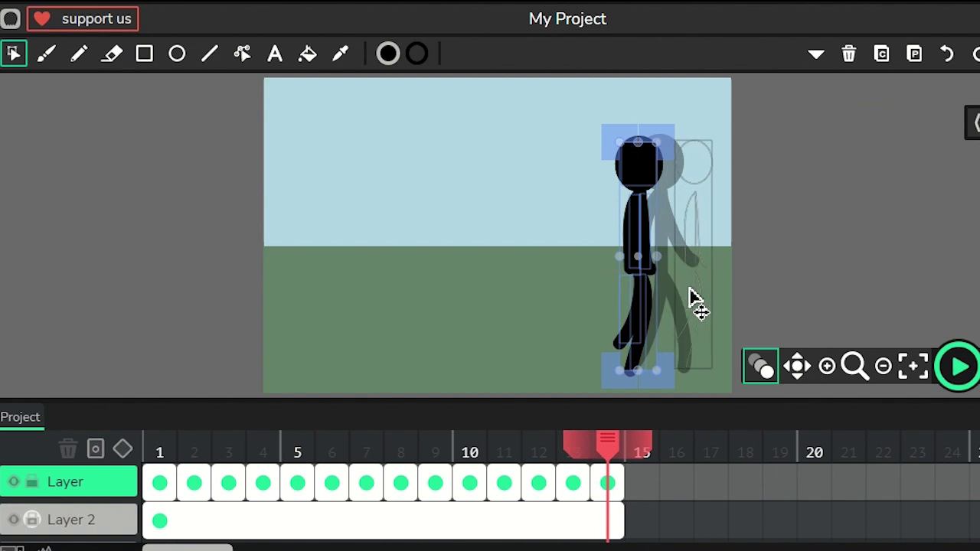
drag(622, 521, 659, 520)
Make frame 15 from frame 13's pose, moved about 65 px right.
click(573, 482)
click(882, 54)
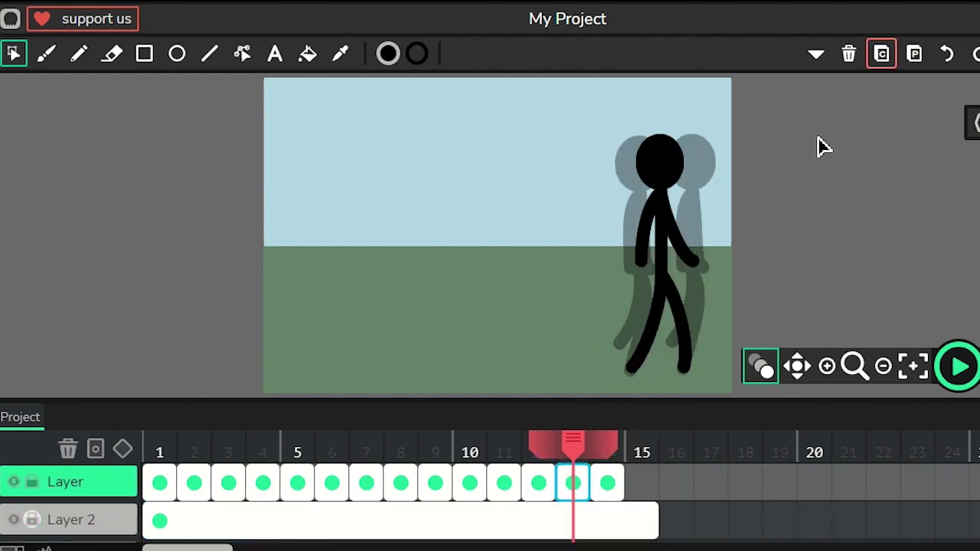
click(642, 482)
click(915, 53)
drag(720, 306, 771, 307)
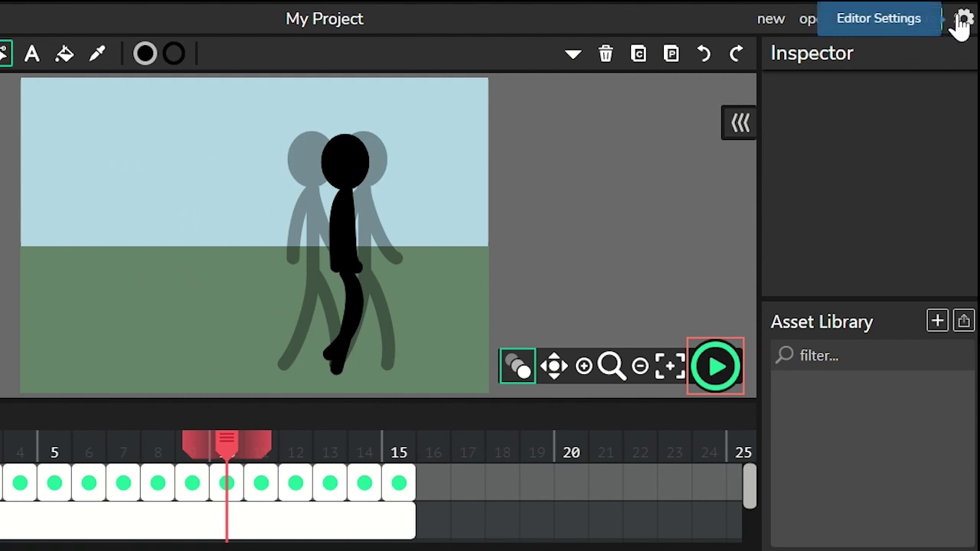
Change the project framerate from 12 to 8 FPS in Settings.
click(963, 20)
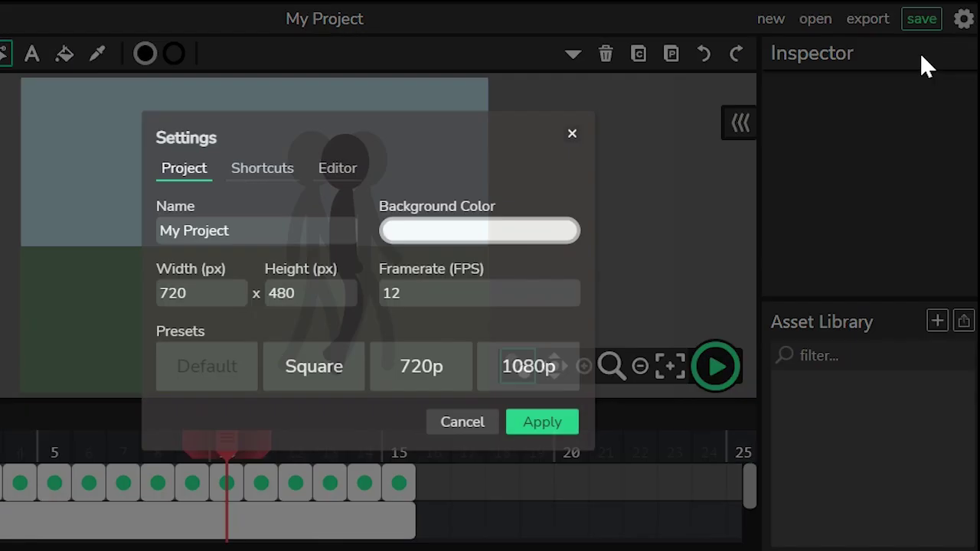
click(423, 293)
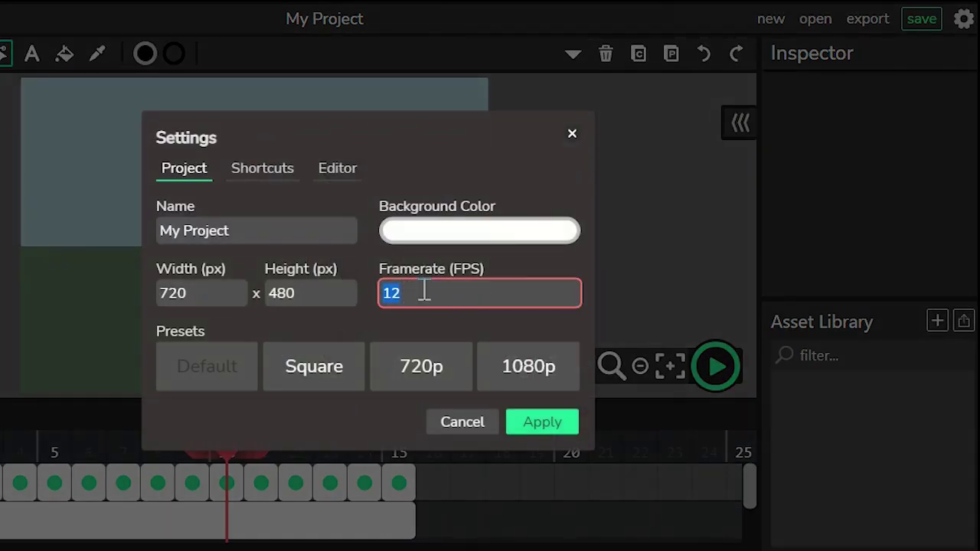
text(8)
click(543, 426)
Play the animation to watch the stick figure walk across the grass.
click(716, 366)
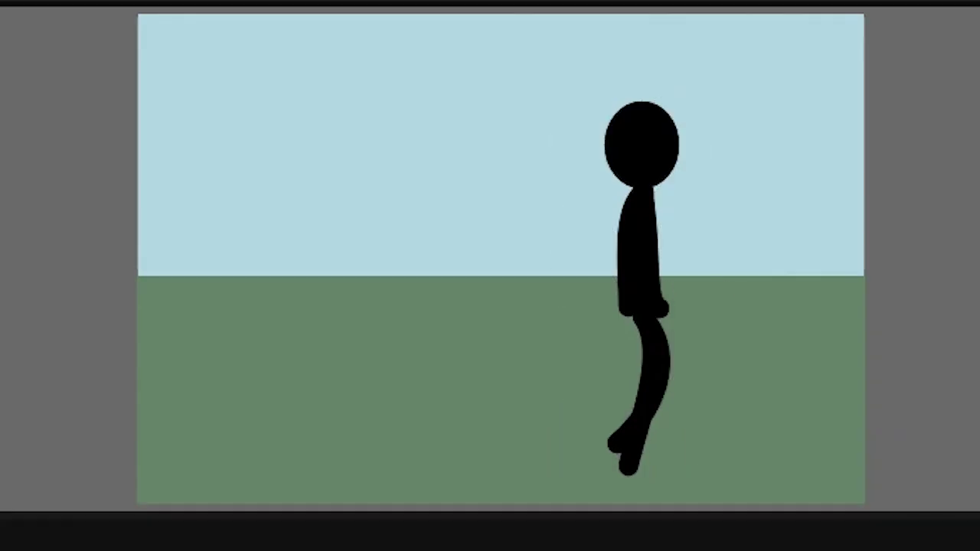